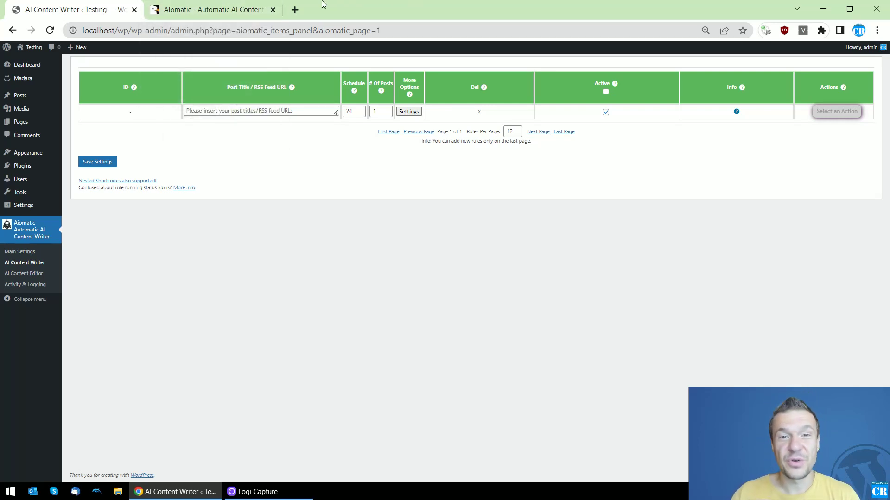
Step: Glance at the Aiomatic product page, then open the new rule's advanced settings
left_click(250, 9)
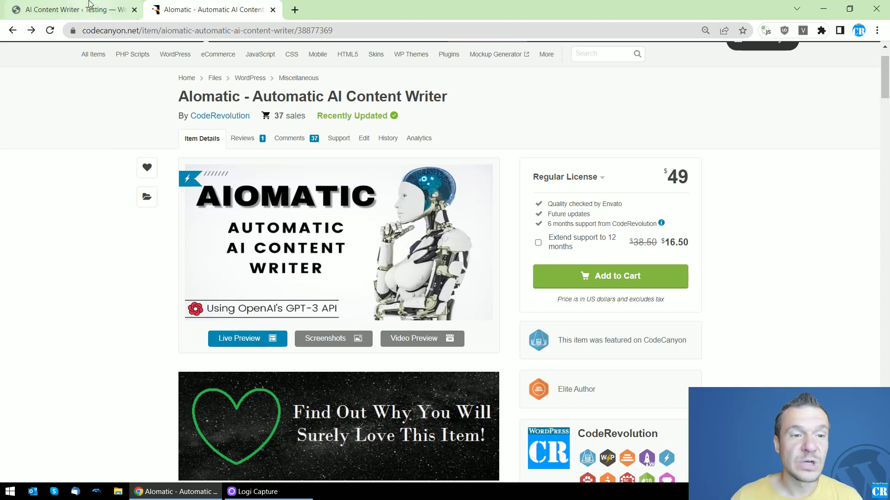
mouse_move(73, 10)
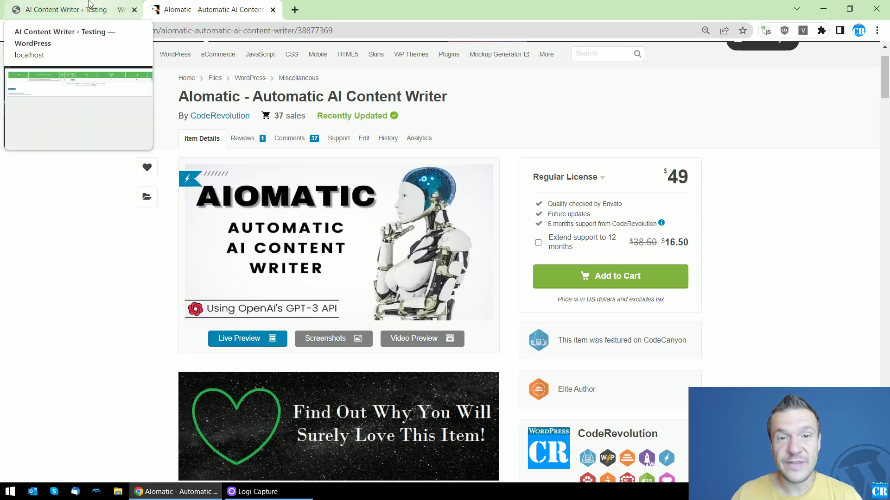
left_click(89, 5)
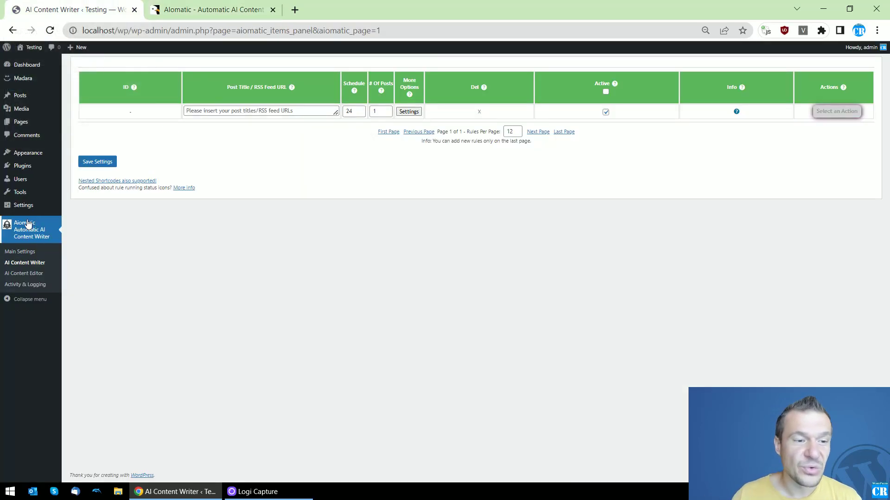
left_click(409, 111)
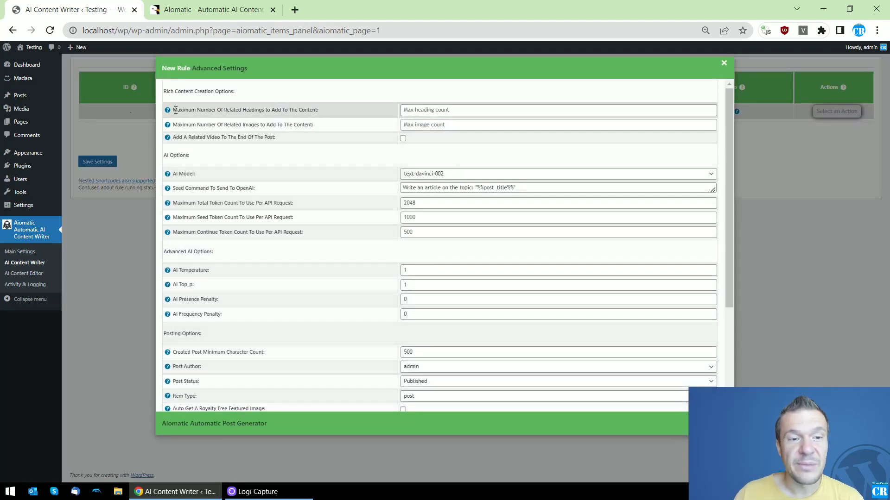
Step: Highlight the related headings, related images and related video option names
left_click_drag(178, 110, 267, 111)
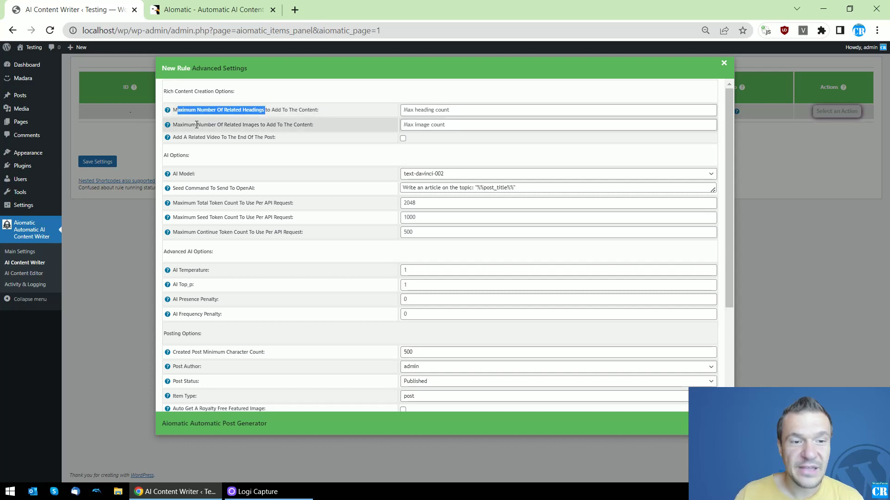
left_click_drag(179, 125, 255, 125)
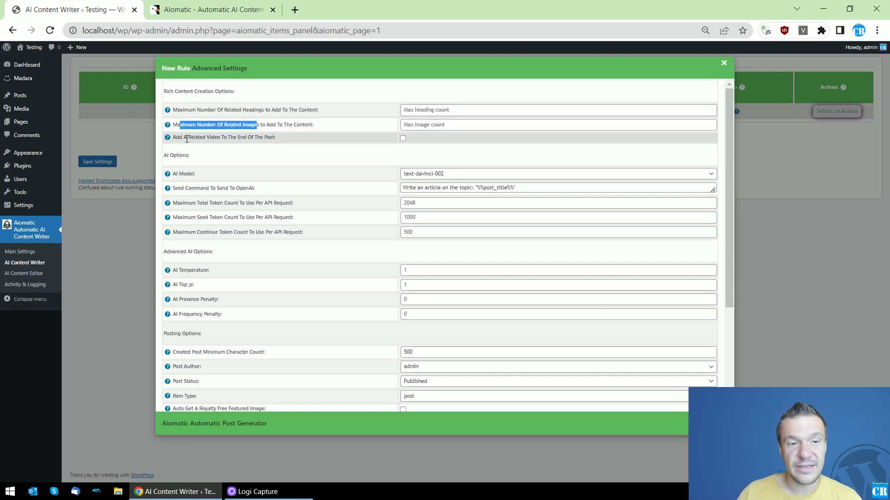
left_click_drag(185, 137, 254, 138)
double_click(269, 138)
left_click(256, 123)
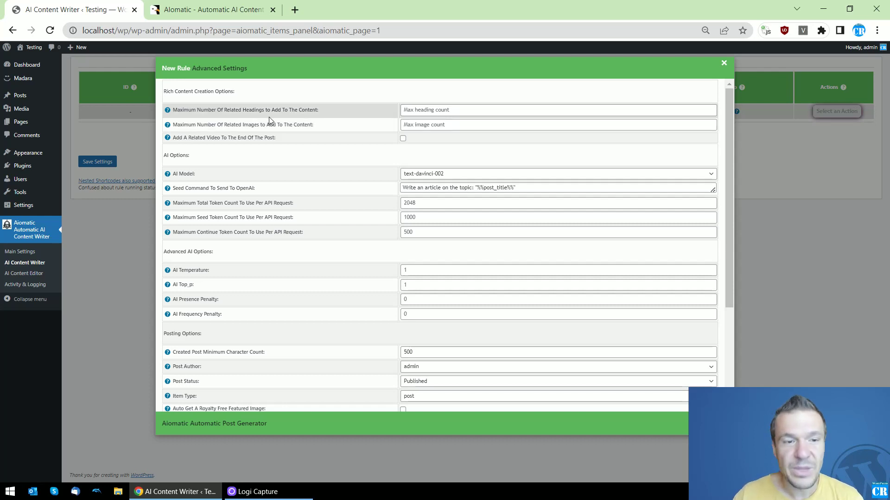
Step: Open Aiomatic Main Settings in a new tab and find the aiomatic-article shortcode examples
middle_click(21, 252)
key("ctrl+Tab")
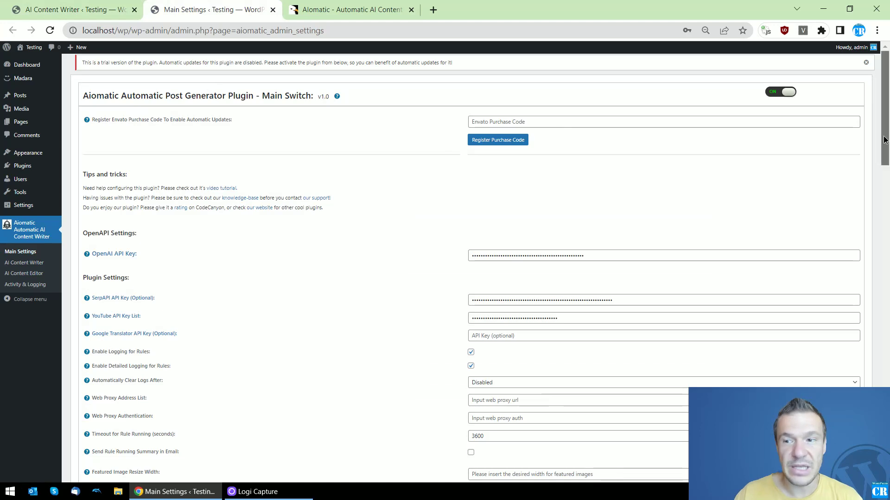
left_click_drag(884, 139, 882, 369)
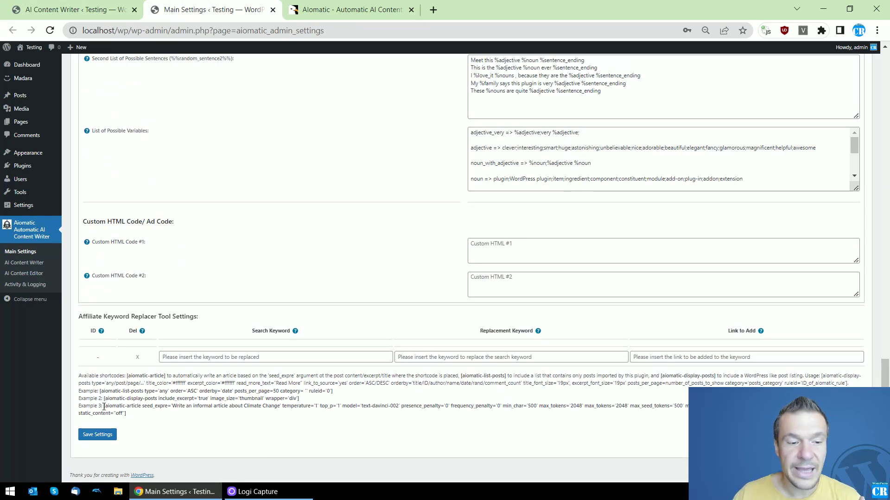
left_click_drag(103, 406, 141, 405)
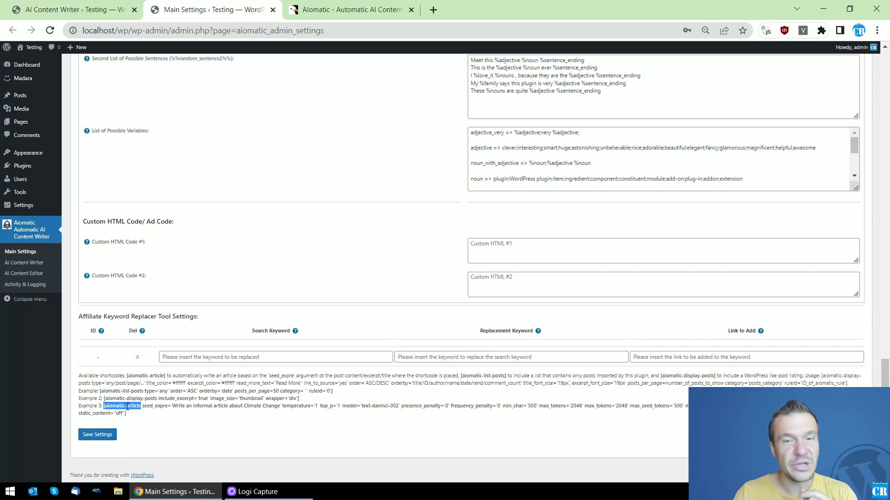
Step: Highlight the static_content='off' parameter and the full Example 3 shortcode, then return to AI Content Writer
double_click(91, 413)
left_click(121, 413)
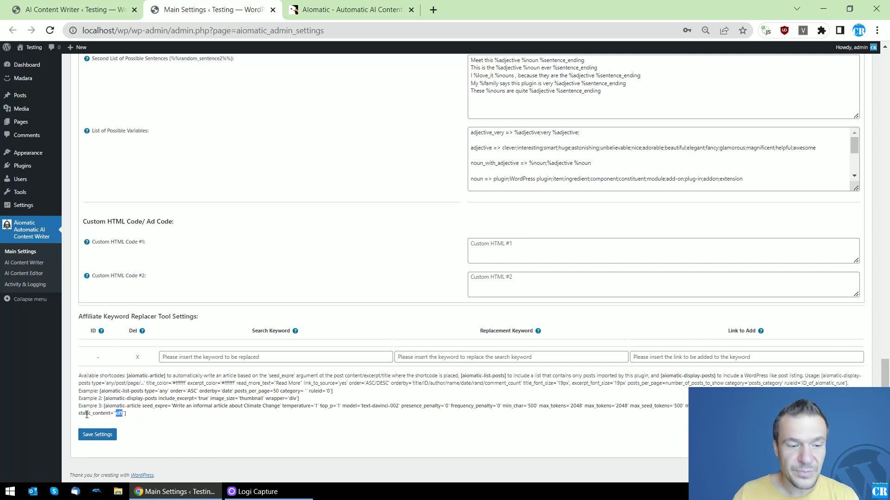
left_click_drag(78, 413, 132, 409)
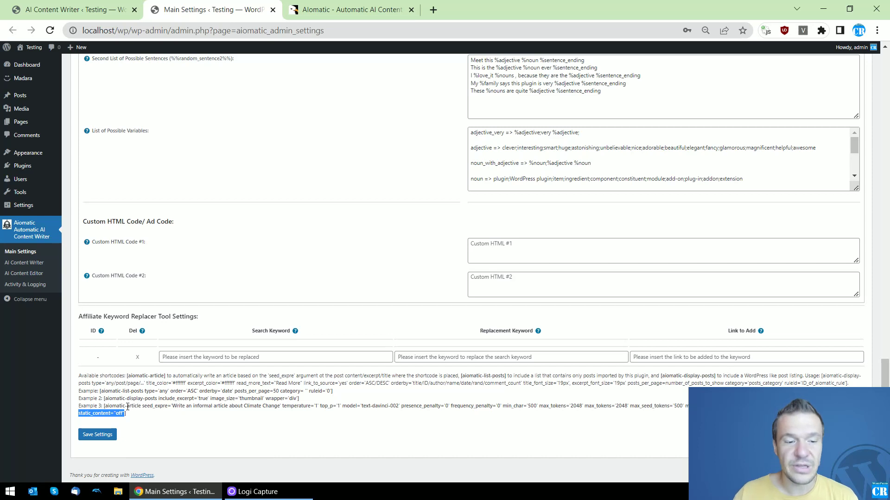
left_click(125, 414)
mouse_move(300, 398)
left_mouse_down()
mouse_move(108, 422)
mouse_move(126, 414)
left_mouse_up()
left_click(102, 409)
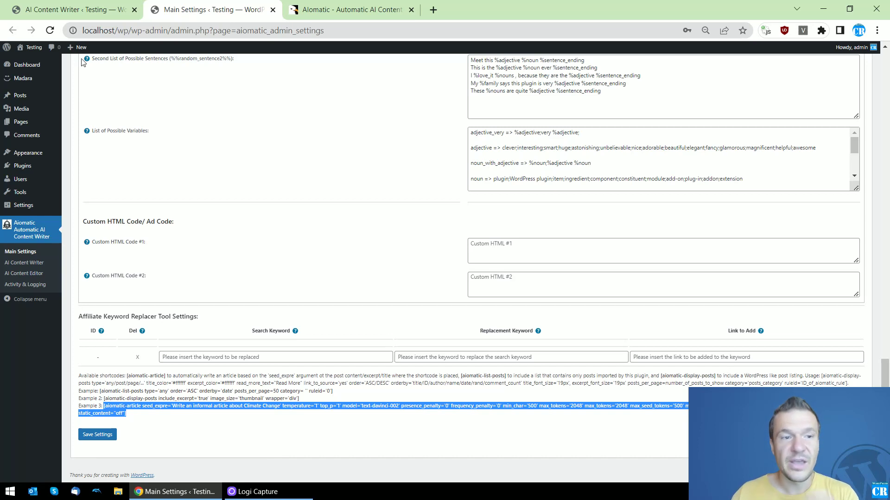
left_click(74, 10)
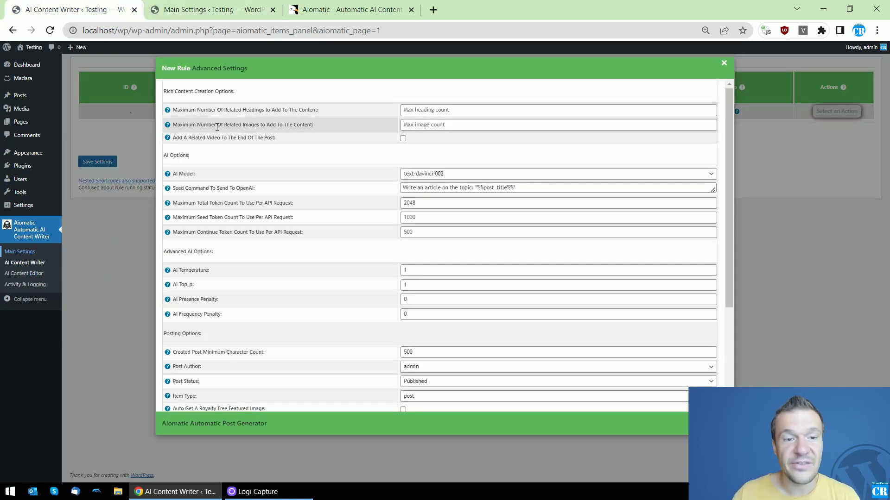
Step: Close the advanced settings and briefly view the live site's front page in new tabs
left_click(127, 137)
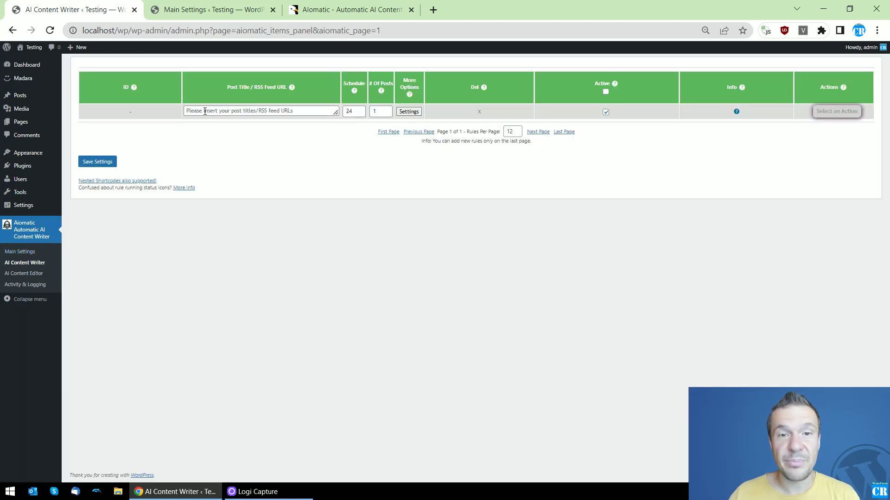
middle_click(30, 60)
middle_click(30, 63)
left_click(375, 10)
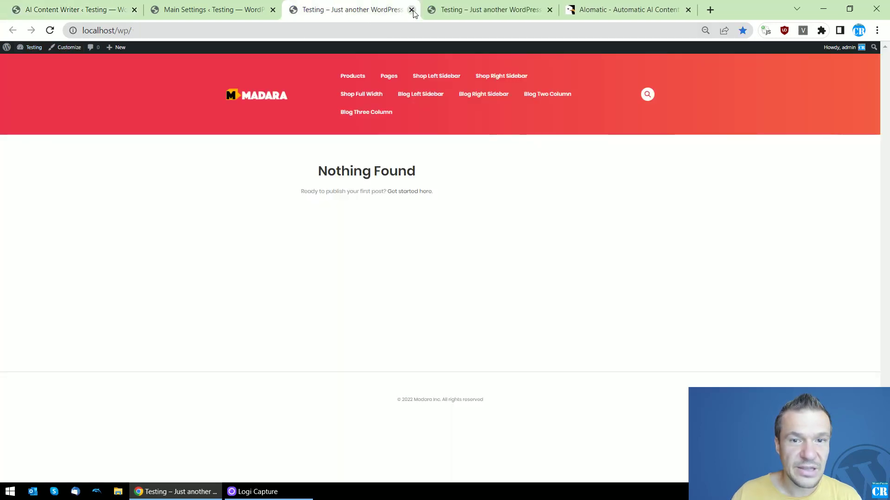
left_click(411, 10)
left_click(77, 10)
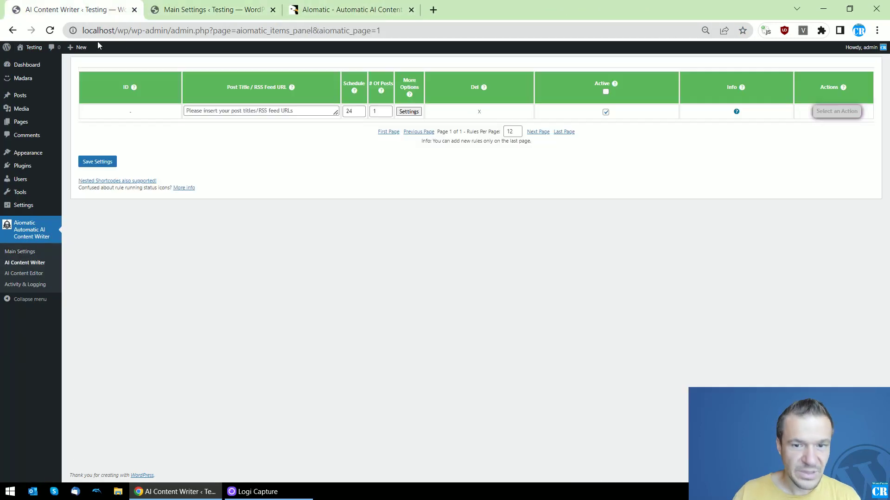
Step: Reopen and dismiss the rule's advanced settings twice, then focus the Post Title field
left_click(408, 112)
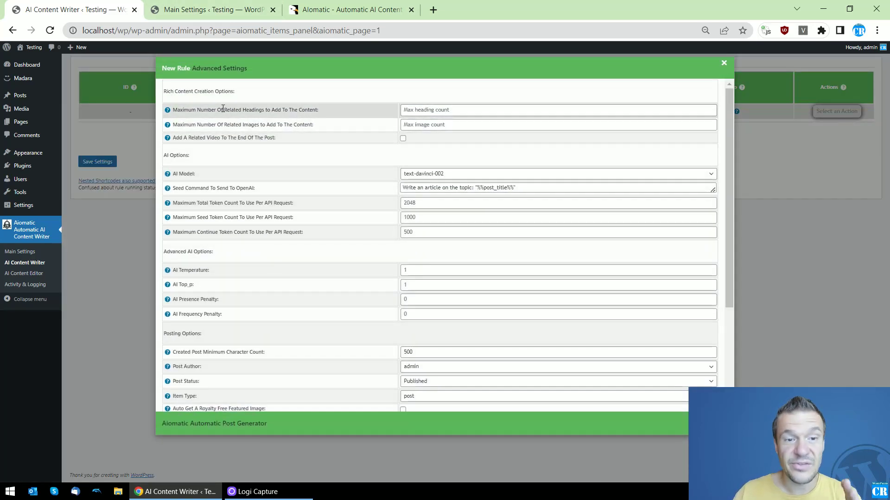
left_click(201, 10)
scroll(209, 139, "up", 10)
scroll(223, 180, "up", 10)
scroll(224, 196, "up", 3)
scroll(224, 196, "down", 1)
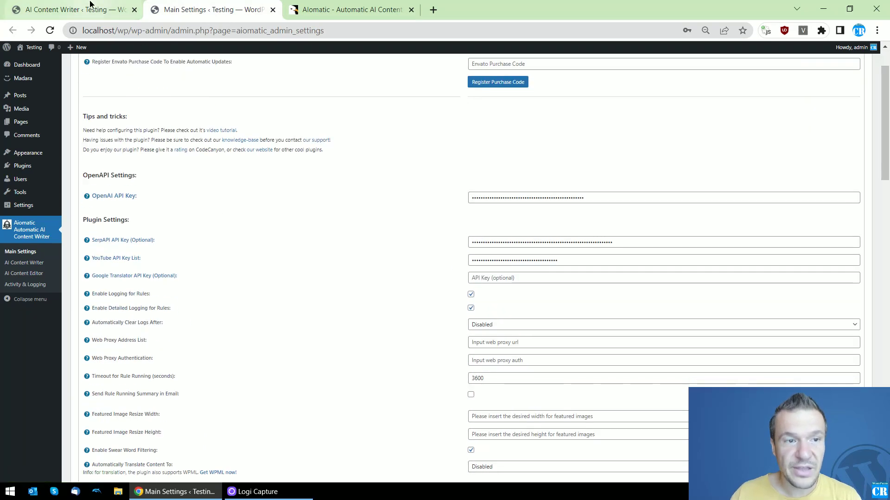
left_click(73, 10)
left_click(145, 121)
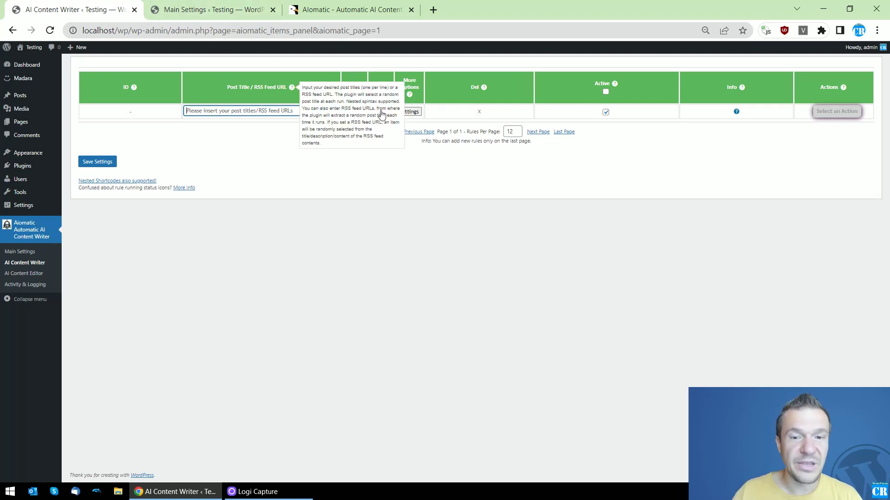
left_click(410, 112)
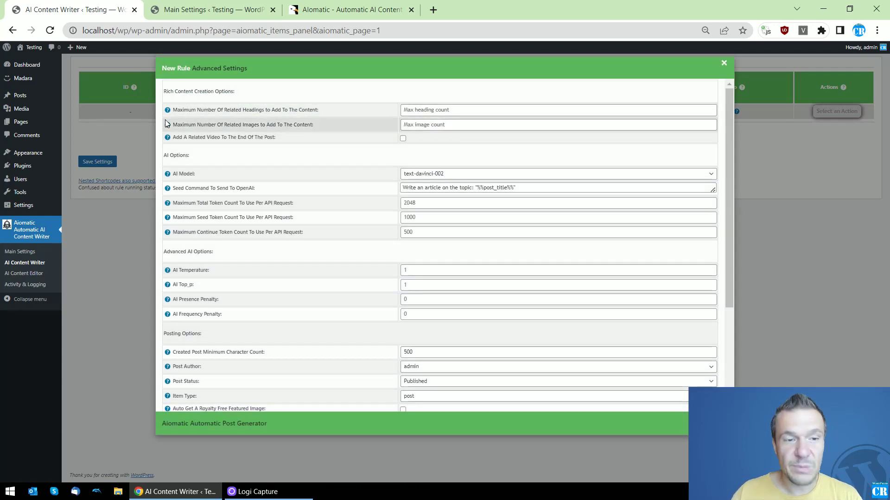
key("Escape")
left_click(208, 112)
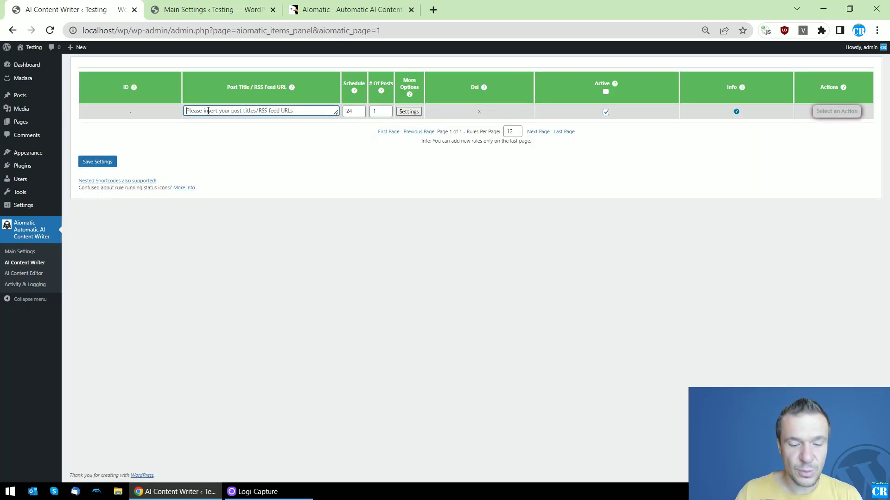
type("How to boost my immune system")
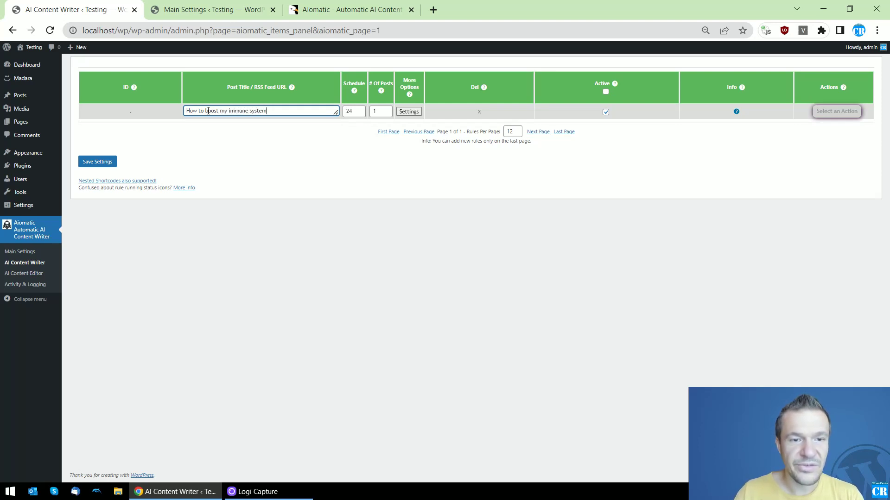
type("?")
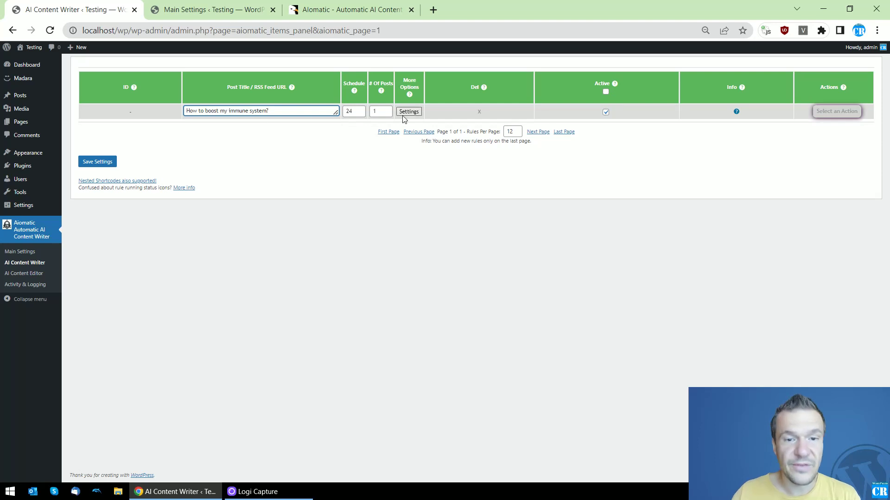
Step: In the rule's advanced settings, set 2 related headings and 2 related images, and enable a related video
left_click(409, 111)
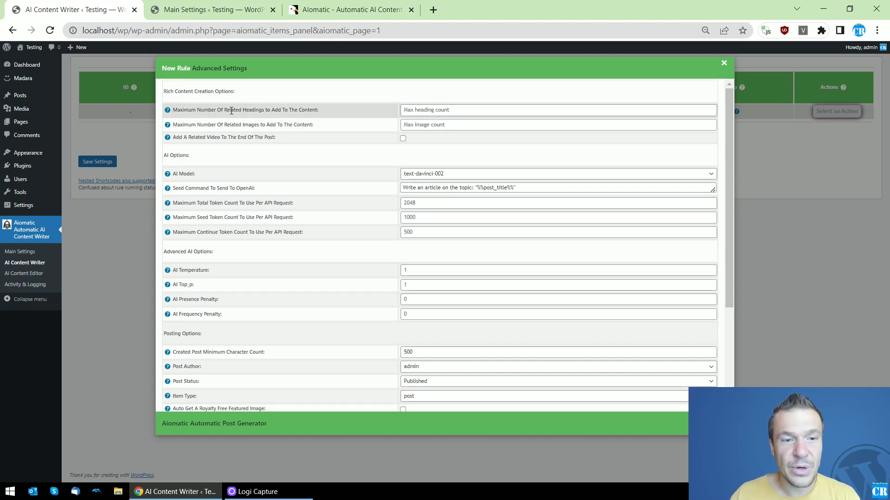
left_click(402, 109)
type("2")
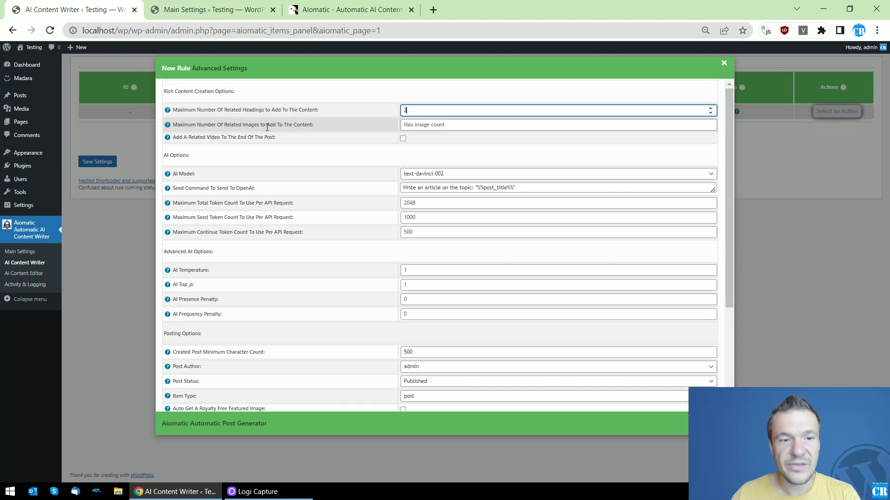
left_click(425, 125)
type("2")
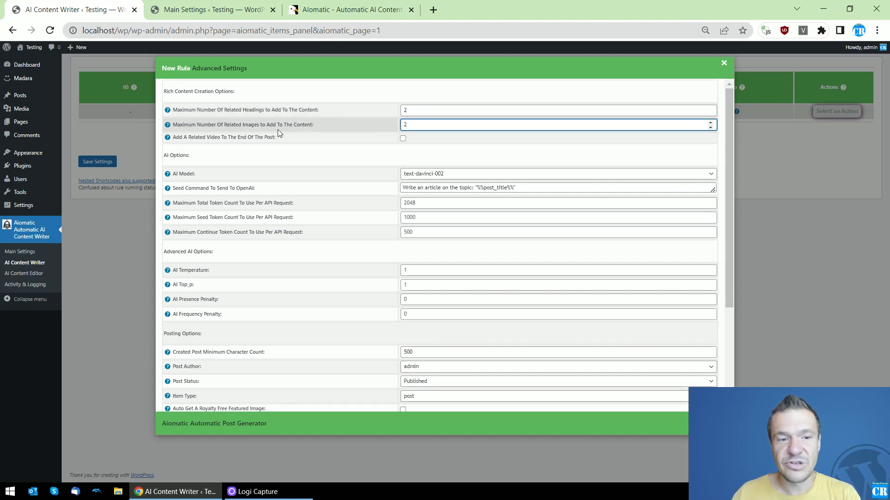
left_click(403, 139)
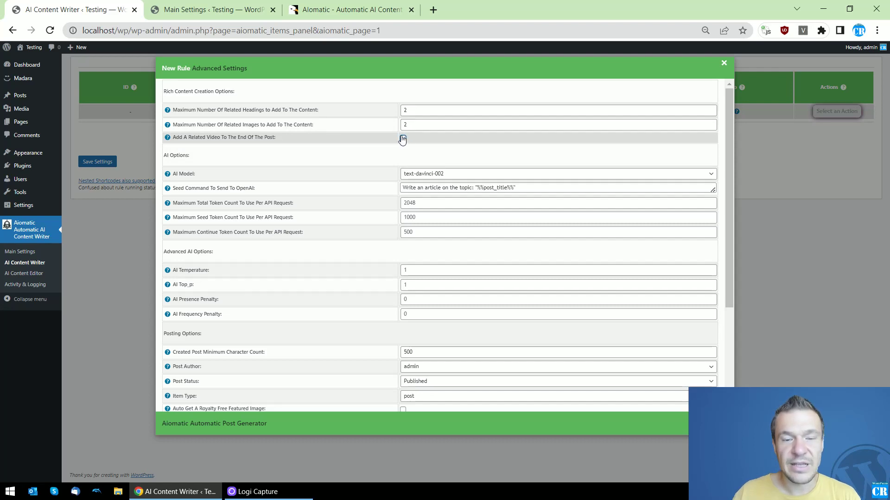
Step: Save the rule, then change rule 0's minimum character count from 500 to 2500
left_click(106, 165)
left_click(105, 164)
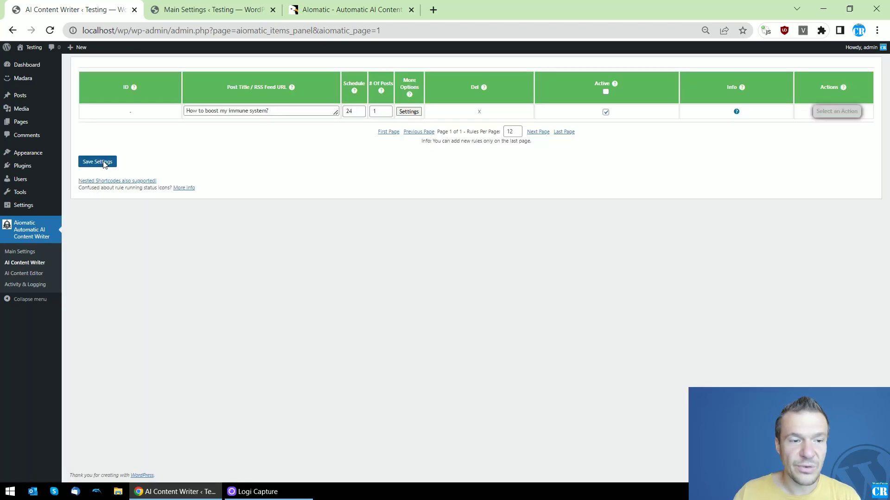
left_click(409, 112)
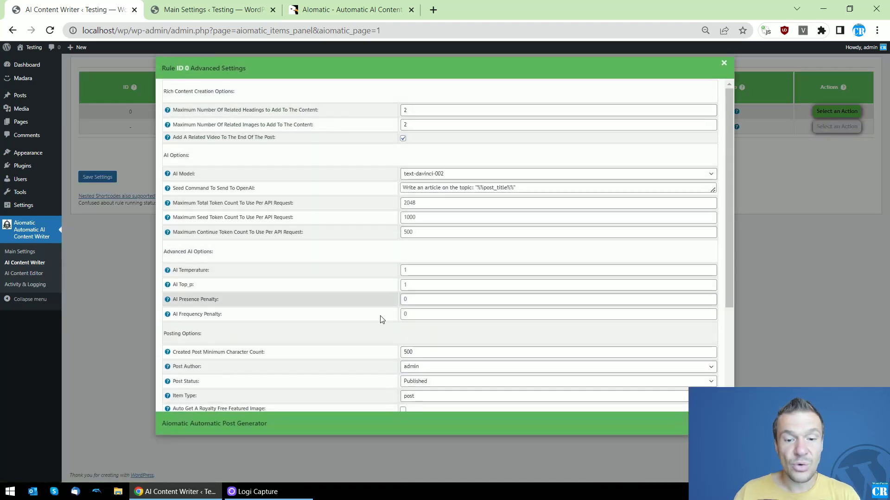
double_click(410, 351)
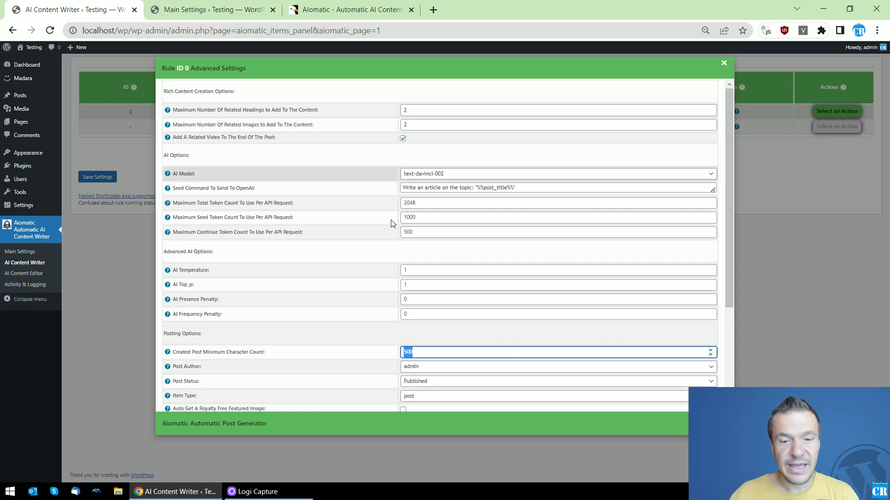
left_click(404, 351)
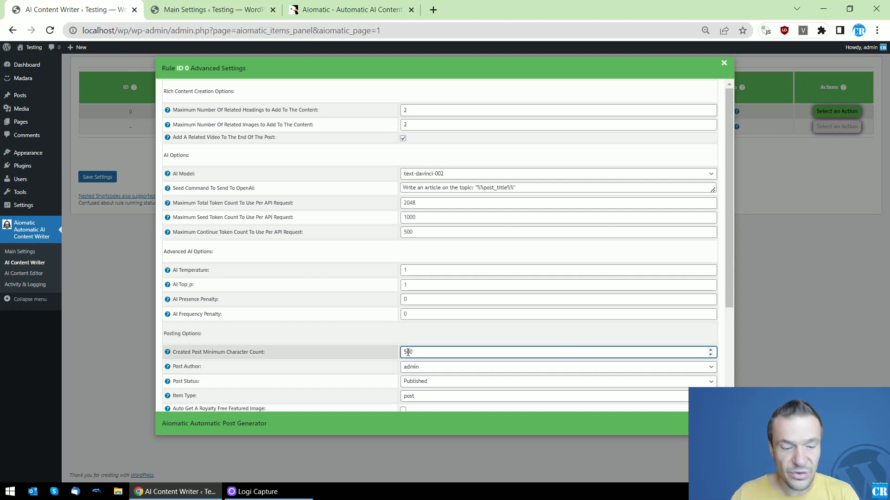
type("2")
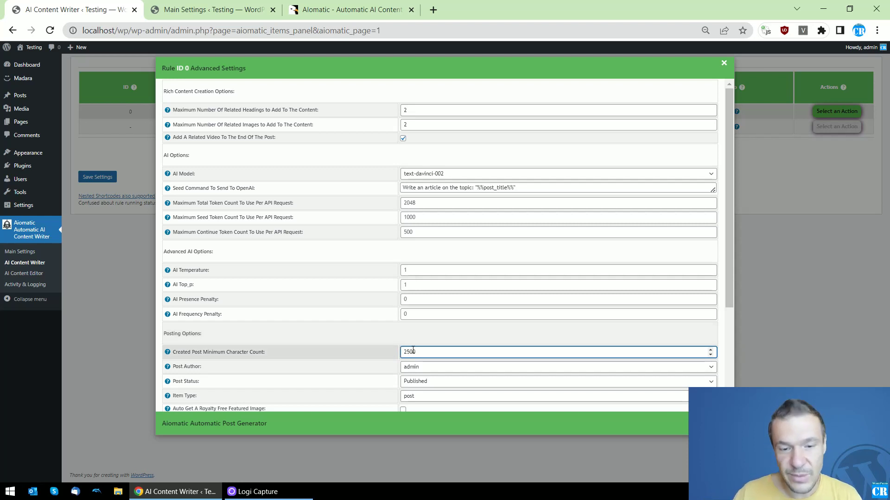
left_click(108, 181)
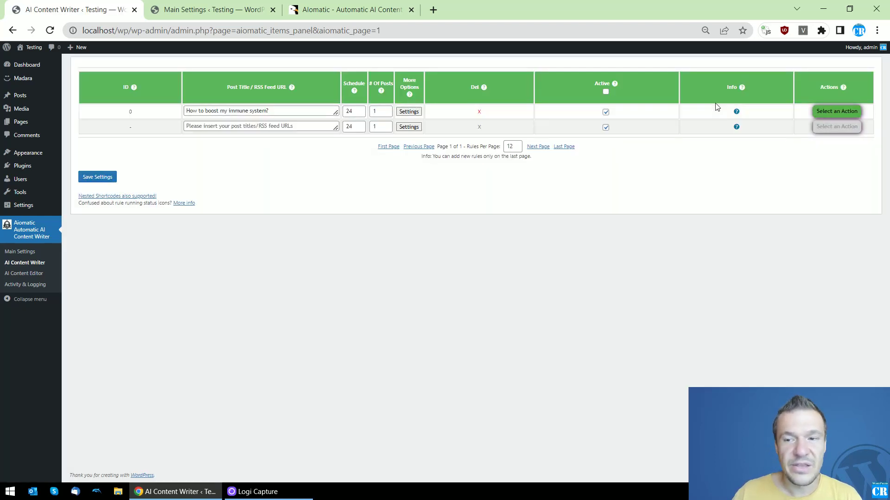
Step: Run rule 0 now from its actions menu, then open the live site in a new tab
left_click(835, 112)
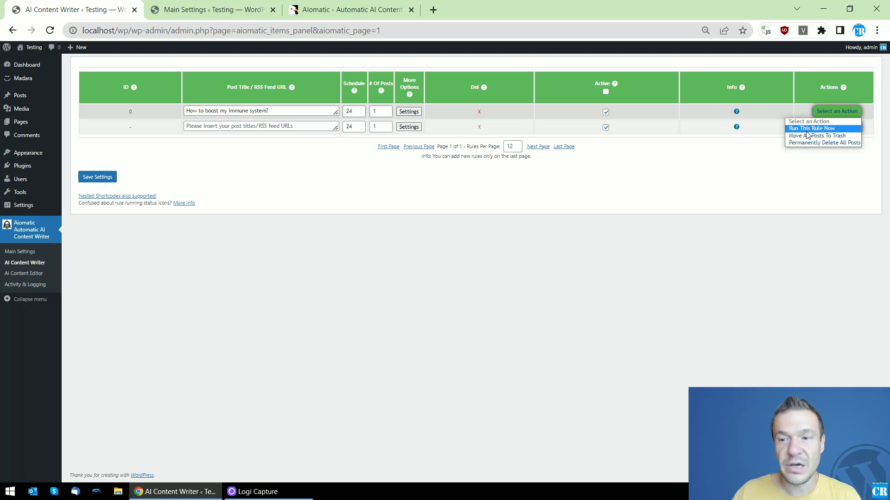
left_click(804, 130)
key("Return")
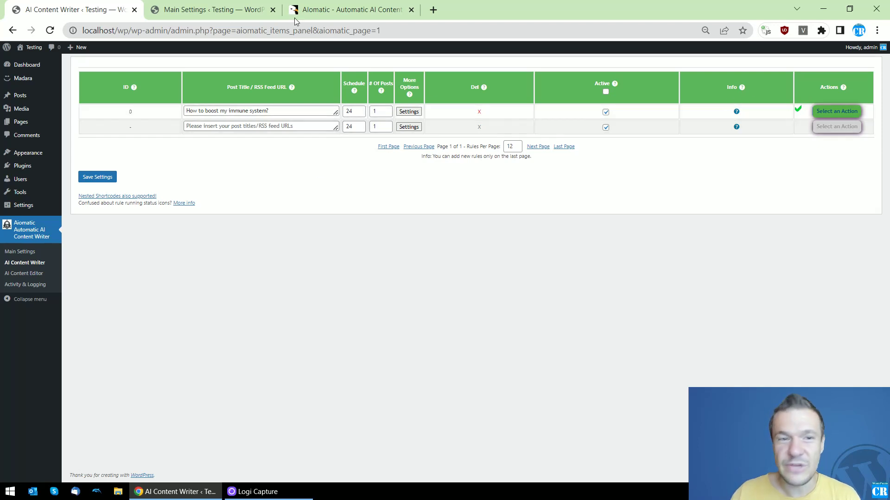
middle_click(78, 46)
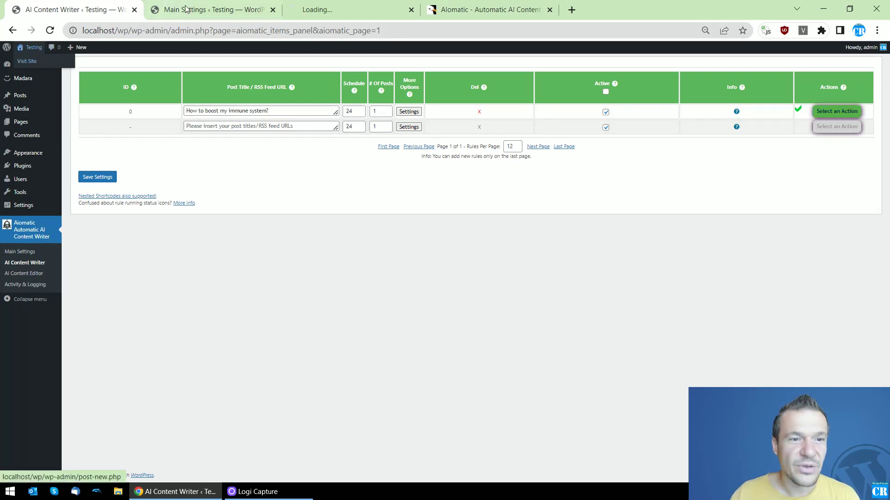
left_click(313, 9)
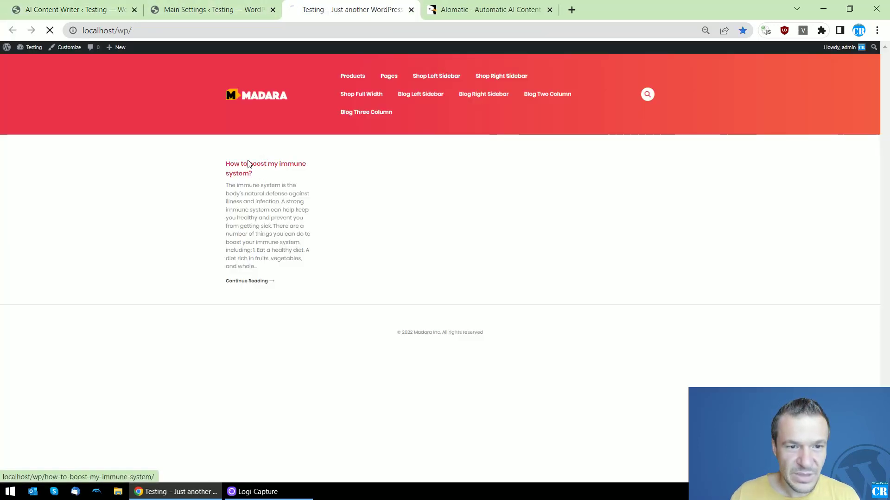
Step: Open the generated 'How to boost my immune system?' post from the homepage
left_click(246, 165)
scroll(253, 193, "down", 2)
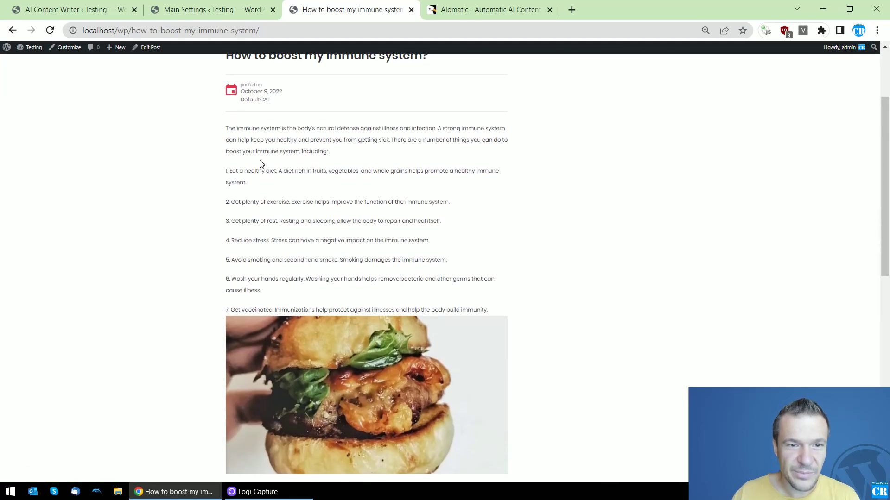
scroll(258, 165, "up", 2)
scroll(381, 181, "down", 3)
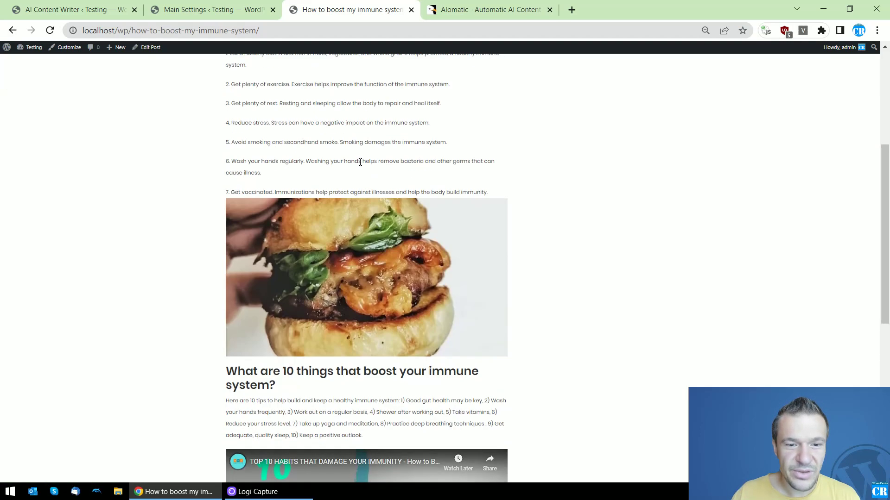
scroll(313, 177, "up", 2)
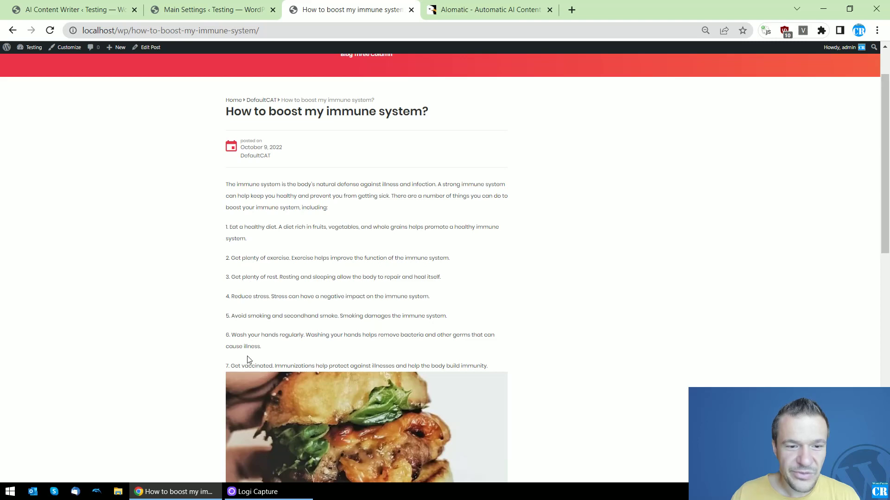
scroll(263, 307, "down", 2)
scroll(298, 117, "down", 3)
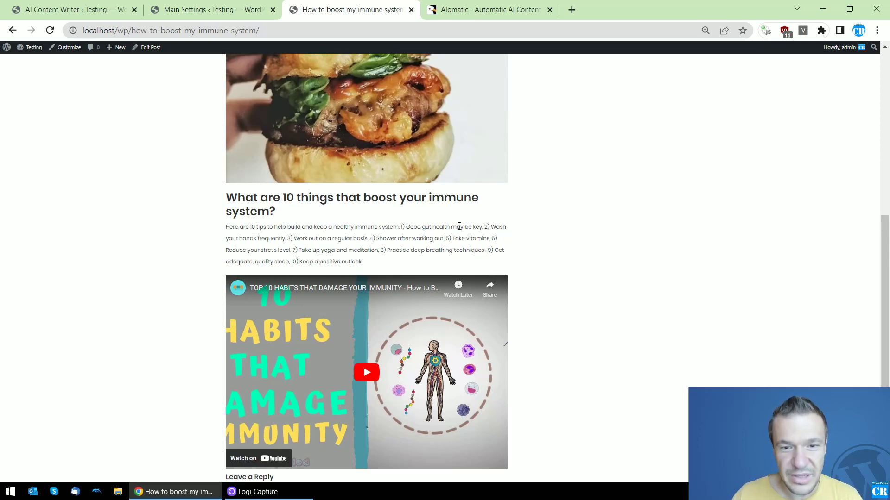
scroll(417, 209, "down", 3)
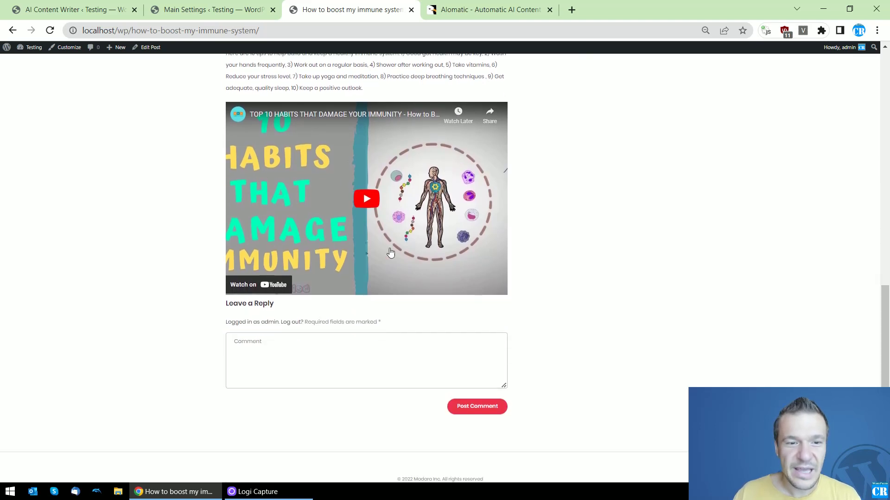
scroll(361, 168, "up", 2)
scroll(344, 309, "up", 1)
scroll(341, 309, "up", 3)
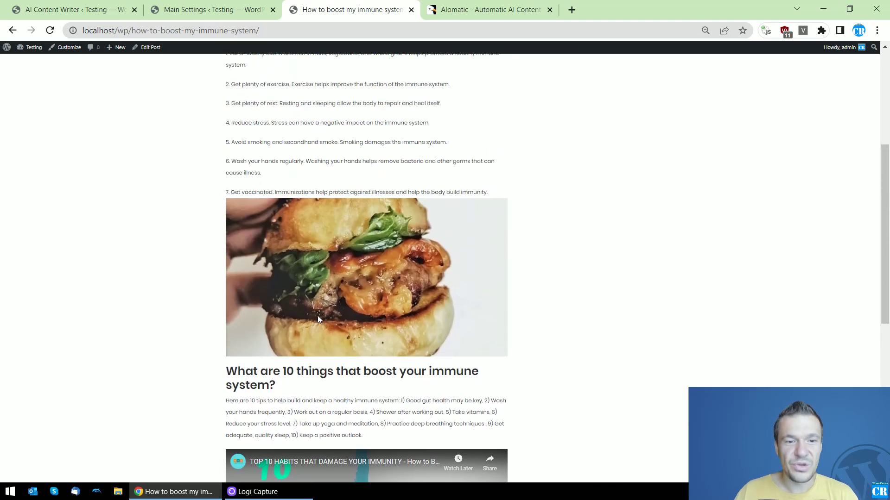
scroll(318, 316, "up", 3)
scroll(314, 314, "down", 6)
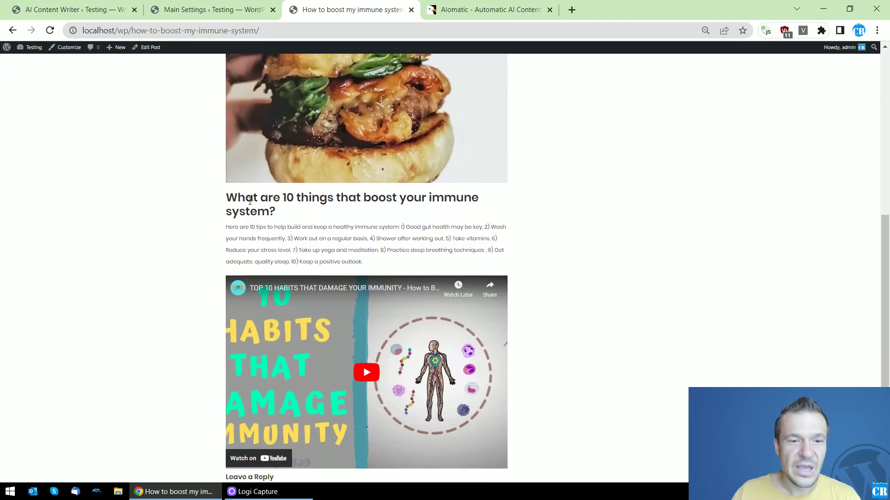
scroll(313, 314, "up", 5)
scroll(248, 224, "down", 5)
scroll(247, 230, "down", 3)
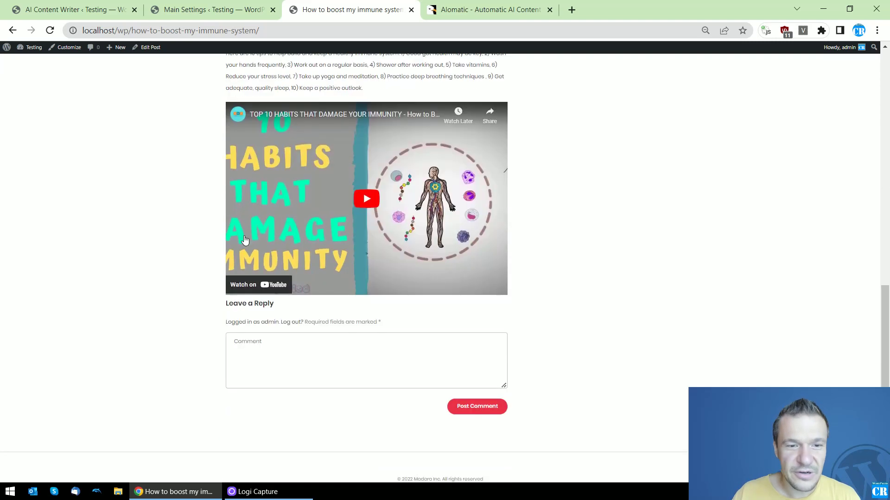
scroll(248, 229, "up", 2)
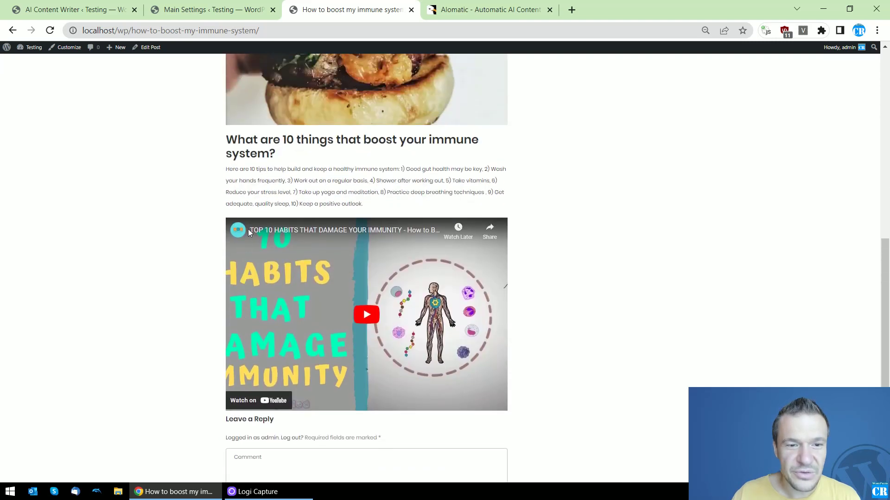
Step: Replace rule 0's post title with 'How to grow my hair faster?' and save the settings
left_click(110, 9)
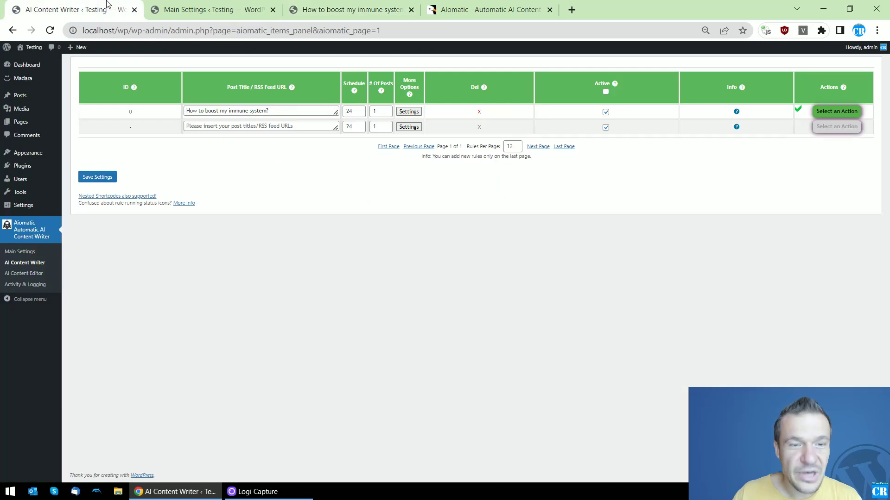
left_click(408, 111)
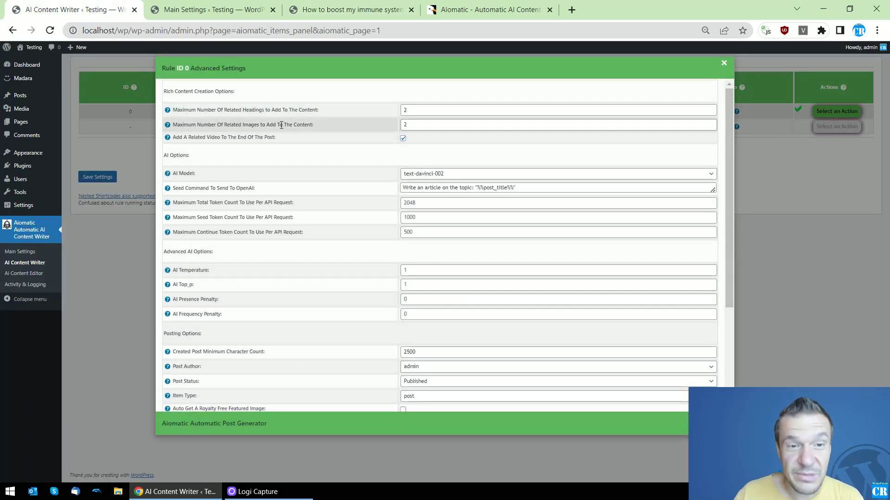
left_click(313, 9)
left_click(133, 7)
left_click(790, 159)
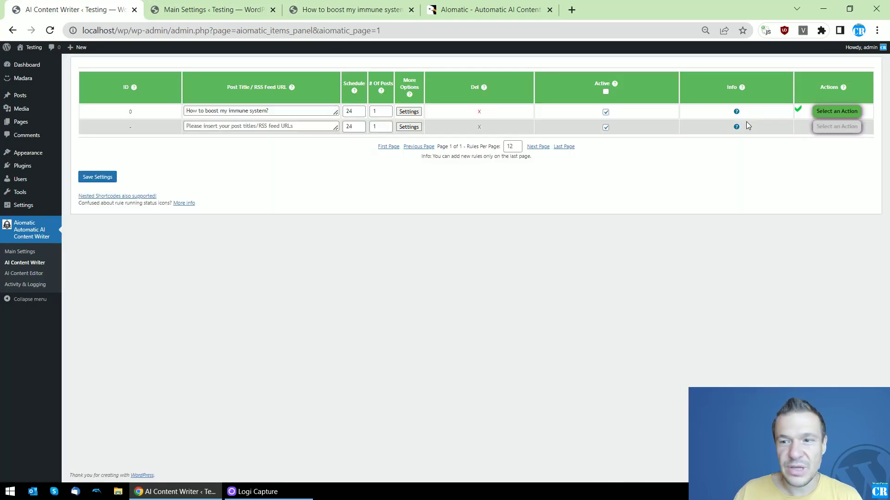
triple_click(275, 112)
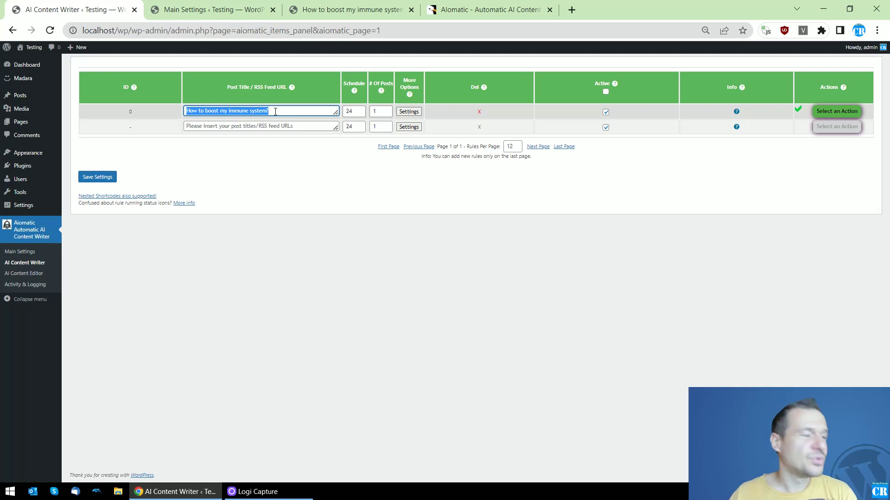
type("H")
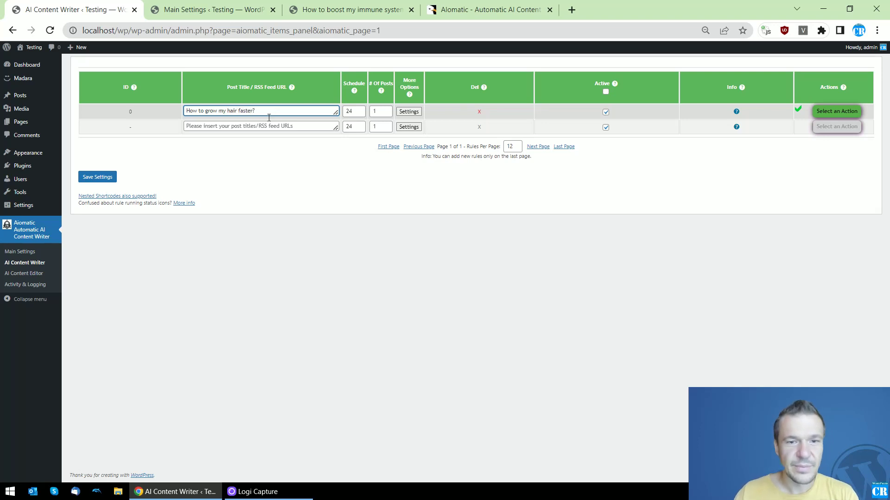
left_click(97, 176)
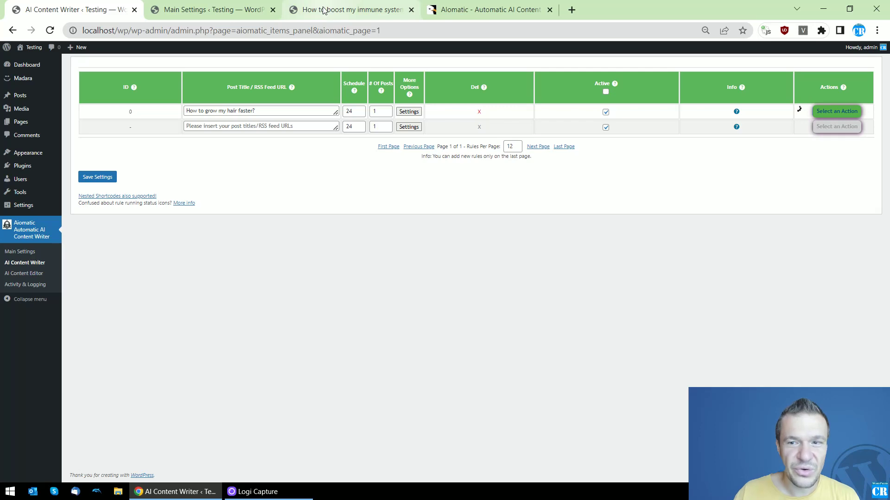
Step: Enable Auto Get A Royalty Free Featured Image in rule 0's Posting Options
left_click(409, 111)
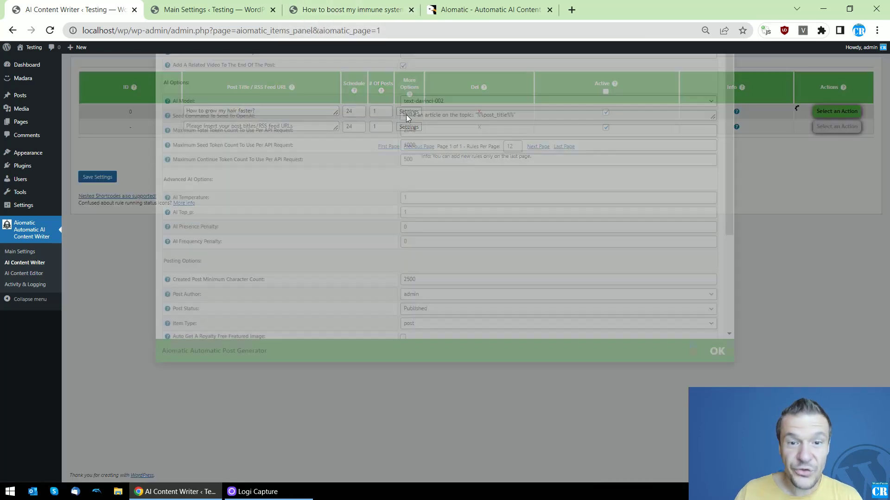
scroll(361, 279, "down", 2)
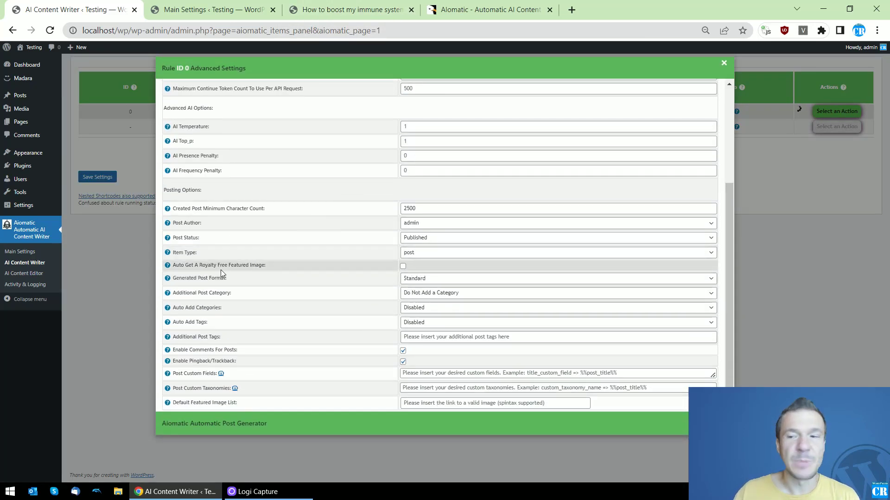
left_click(404, 268)
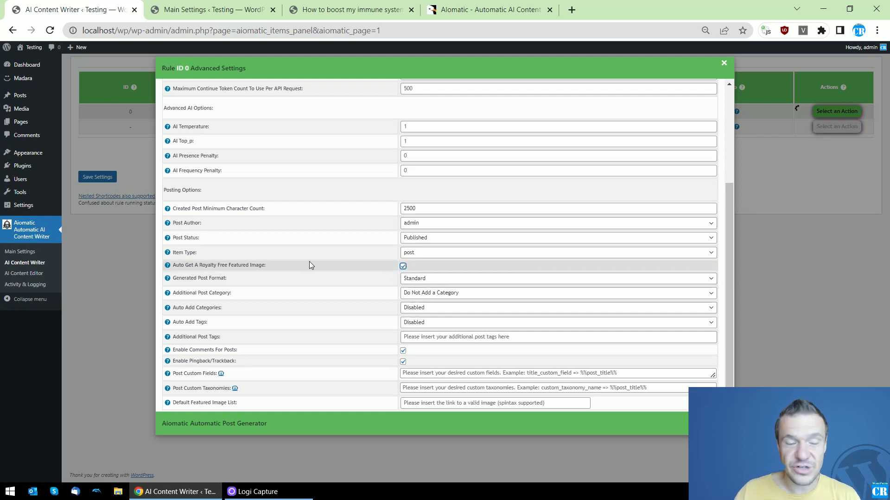
left_click(142, 170)
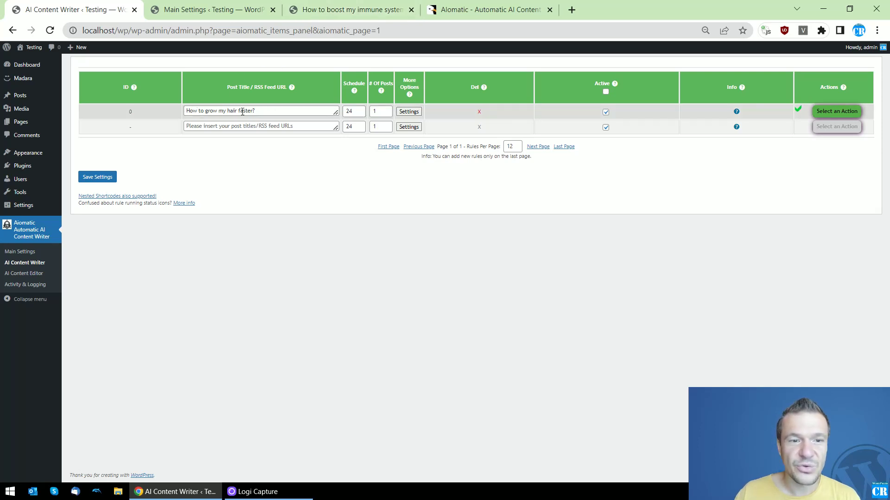
Step: Go to the site homepage and open the 'How to grow my hair faster?' post
left_click(351, 9)
scroll(253, 116, "up", 5)
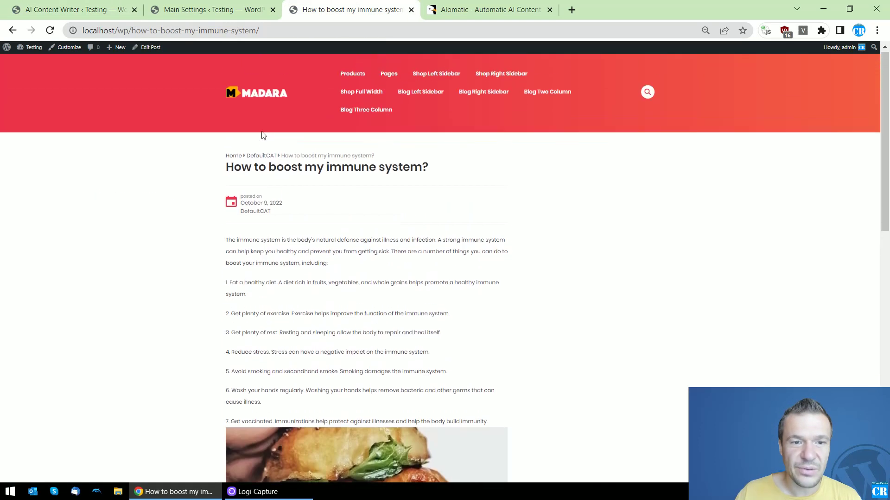
left_click(264, 98)
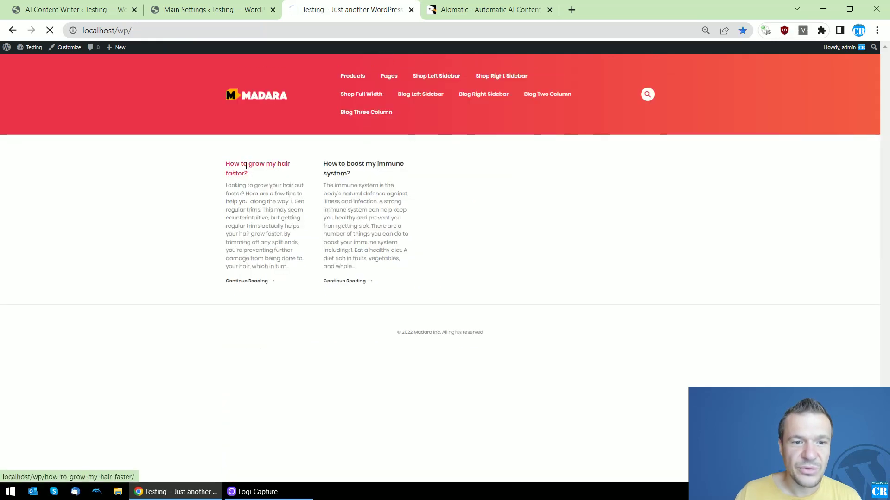
left_click(246, 165)
scroll(246, 166, "down", 2)
scroll(242, 167, "up", 2)
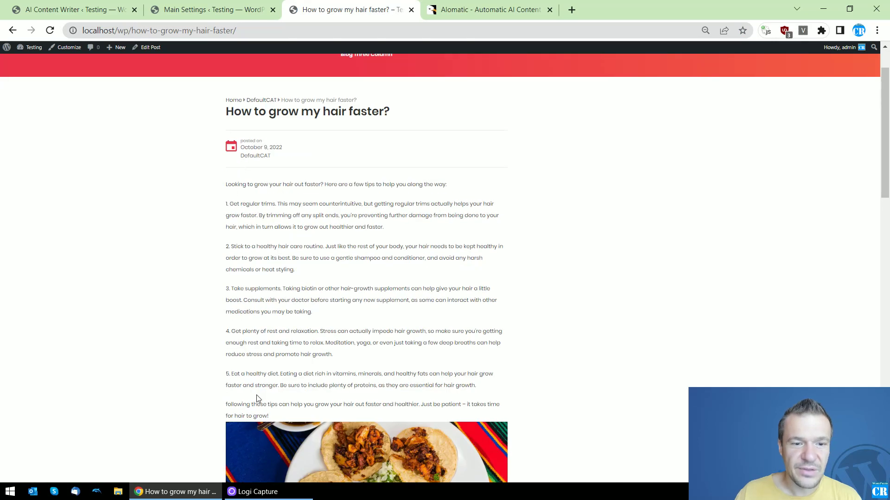
scroll(281, 213, "down", 3)
scroll(312, 201, "down", 1)
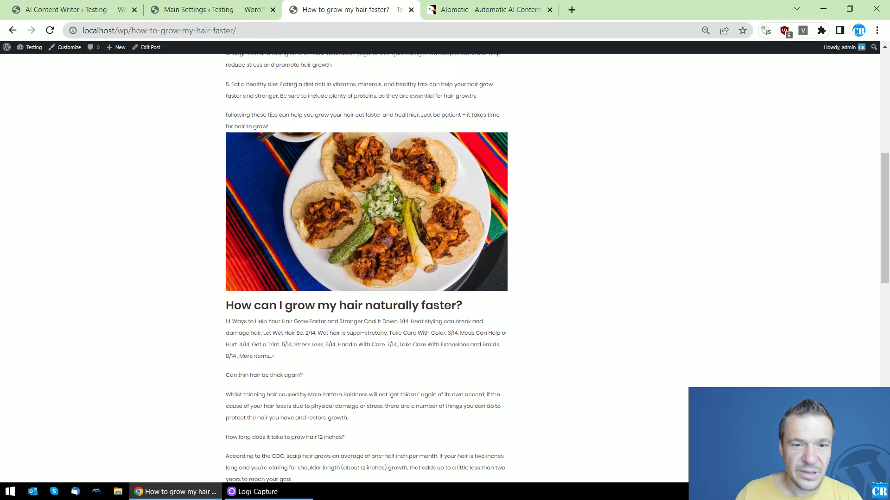
scroll(312, 191, "down", 1)
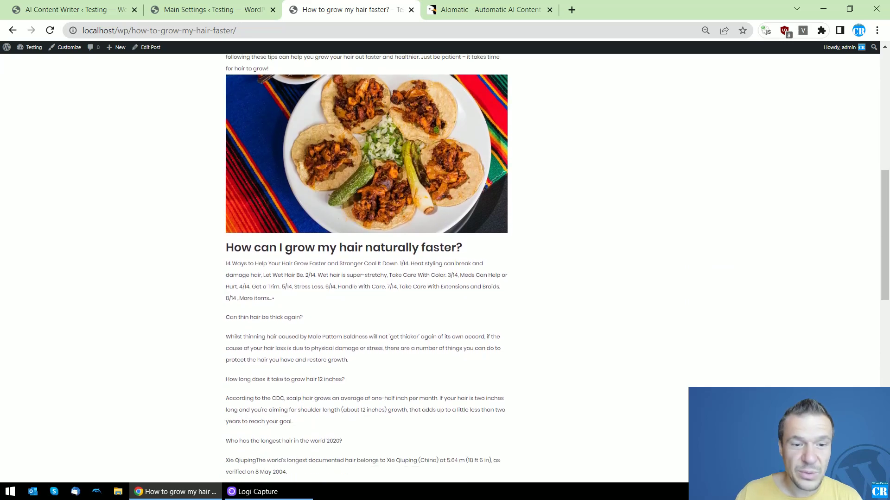
scroll(401, 247, "down", 1)
scroll(412, 252, "down", 2)
scroll(343, 260, "down", 2)
scroll(340, 260, "down", 2)
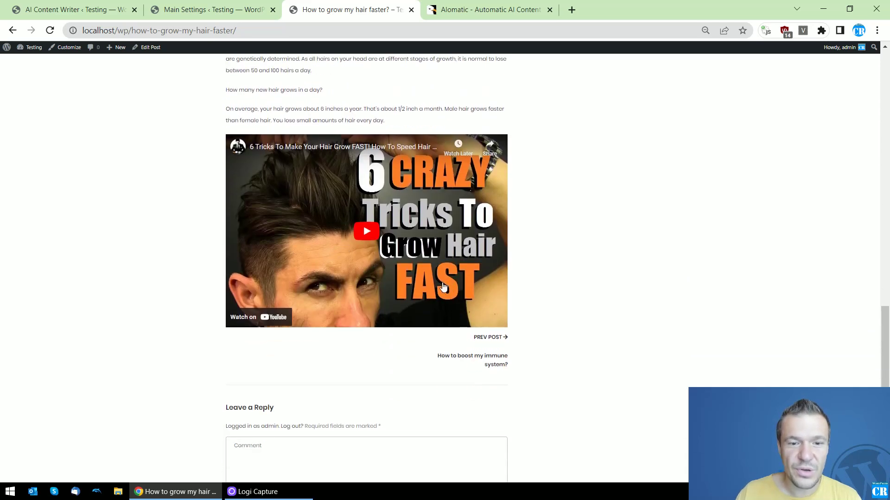
Step: Open rule 0's advanced settings, highlight the maximum related headings option, then open Main Settings in a new tab
left_click(122, 9)
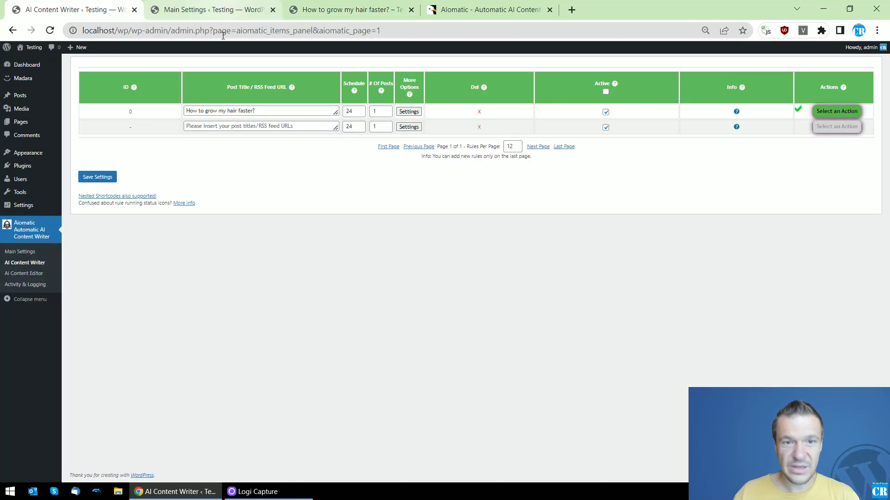
left_click(409, 111)
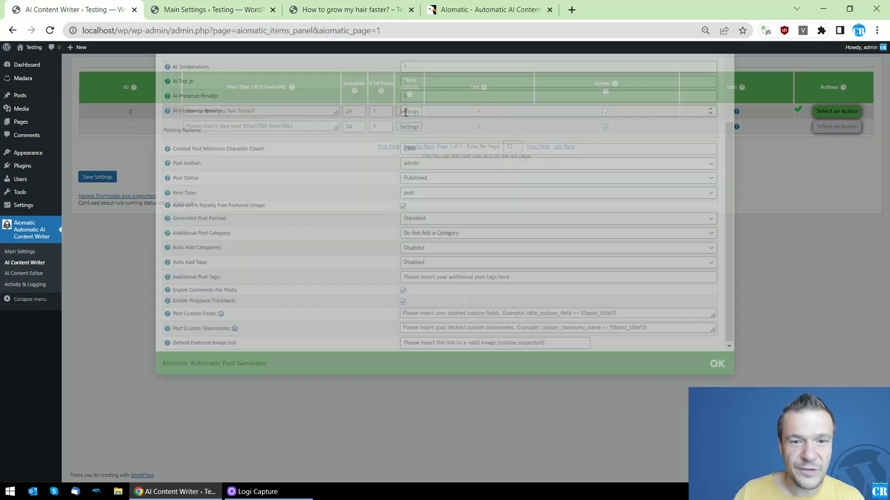
scroll(297, 152, "up", 2)
scroll(283, 176, "up", 1)
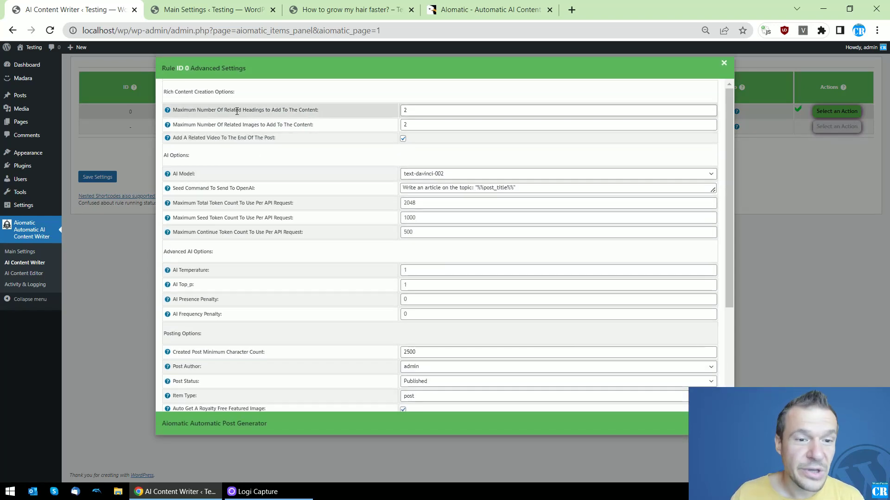
left_click_drag(191, 110, 293, 110)
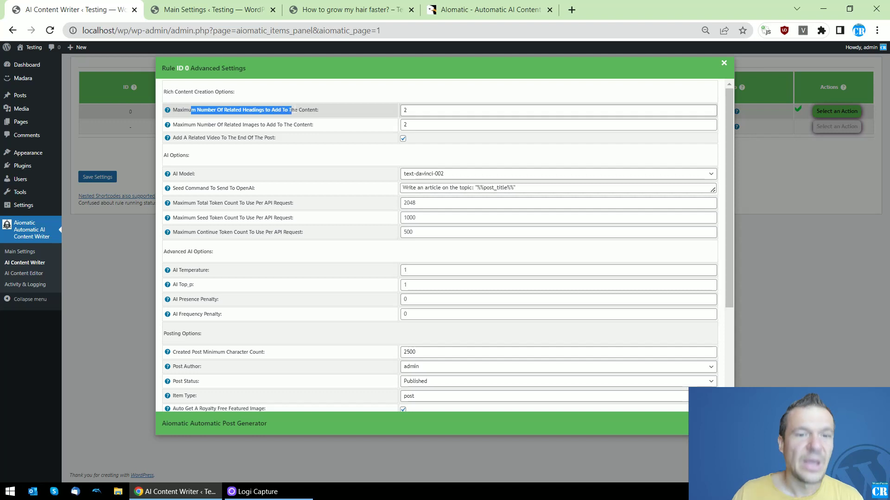
middle_click(19, 252)
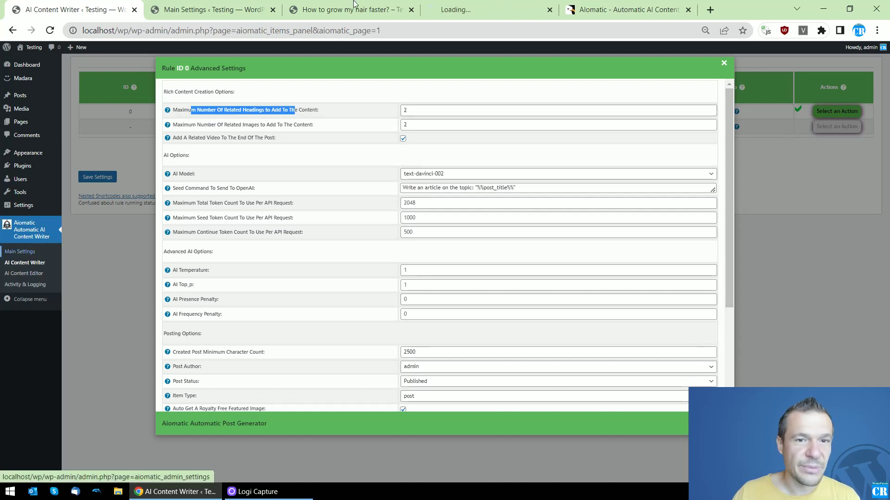
left_click(503, 5)
scroll(346, 276, "down", 2)
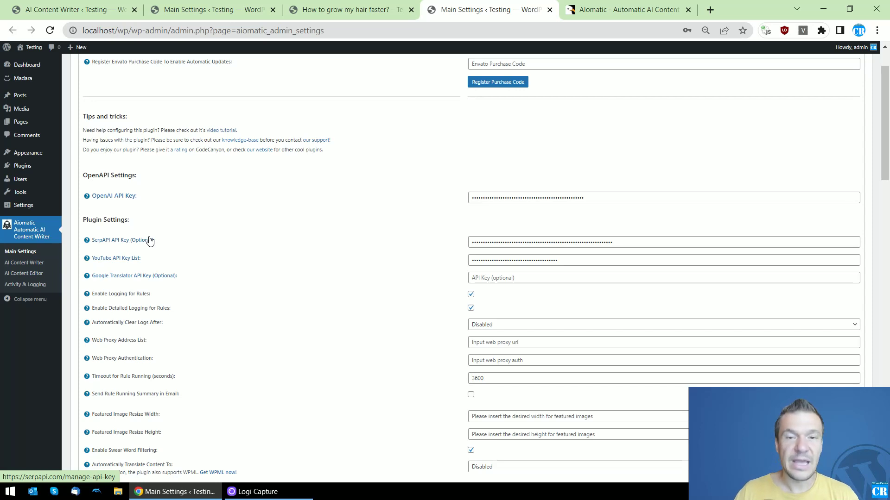
left_click(104, 10)
left_click(127, 135)
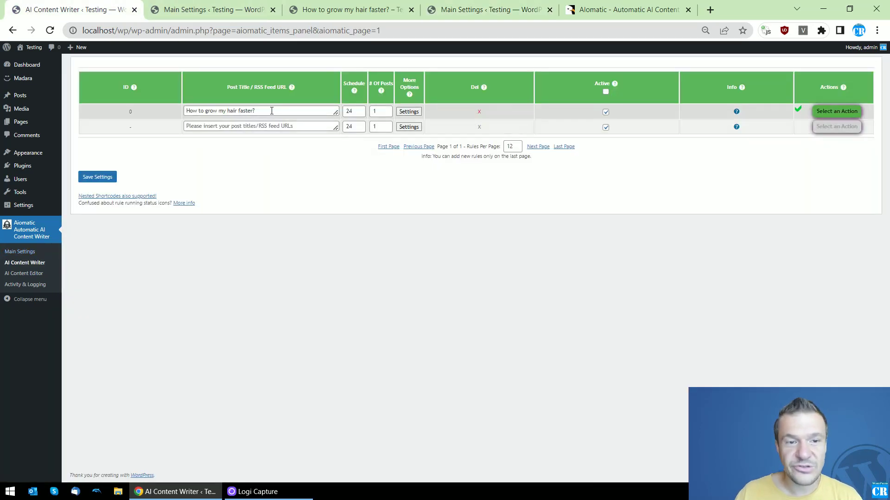
left_click_drag(258, 112, 246, 24)
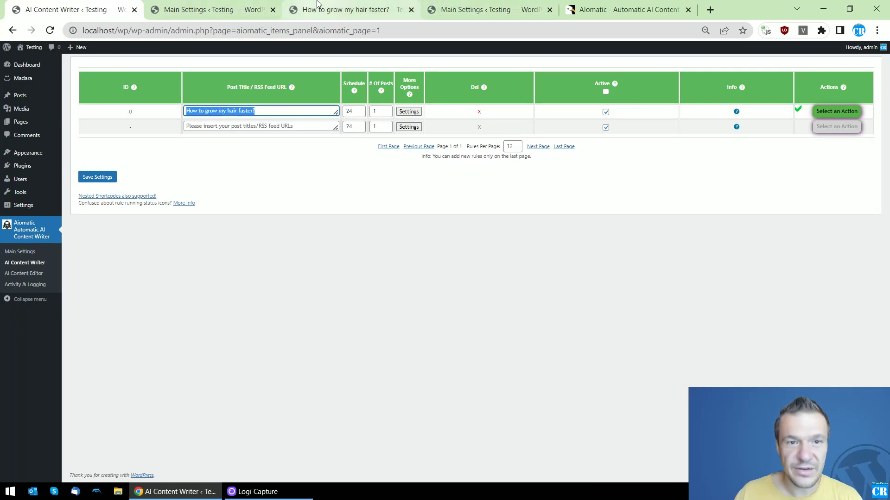
left_click(487, 10)
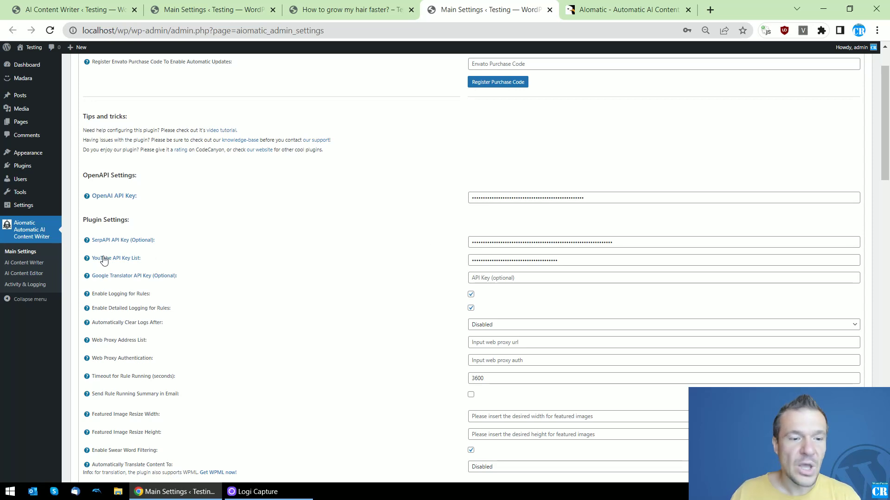
left_click(77, 10)
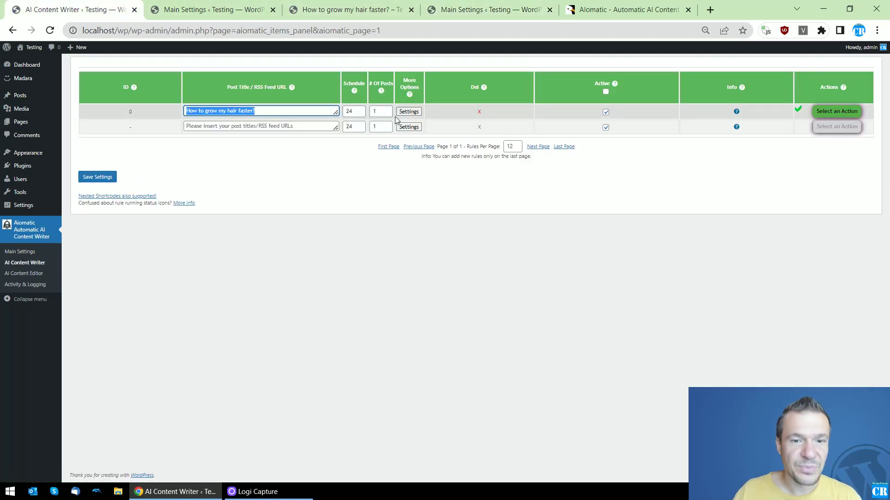
left_click(409, 111)
left_click_drag(177, 138, 262, 138)
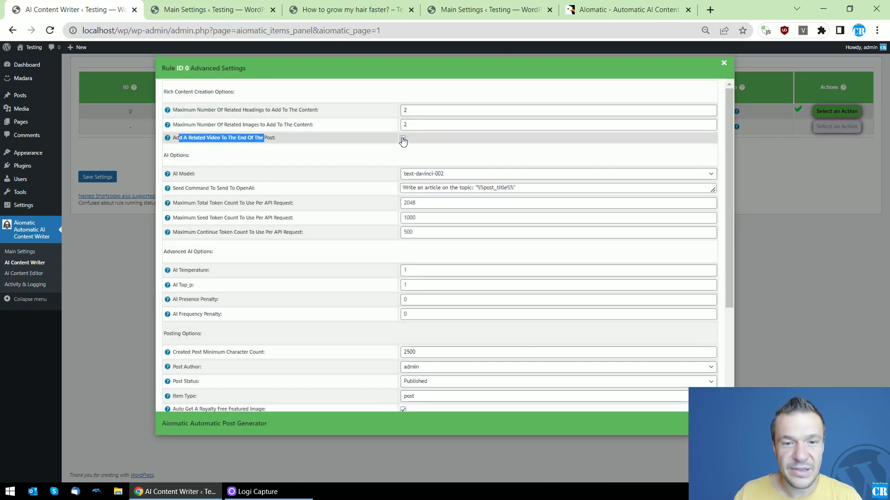
left_click(208, 10)
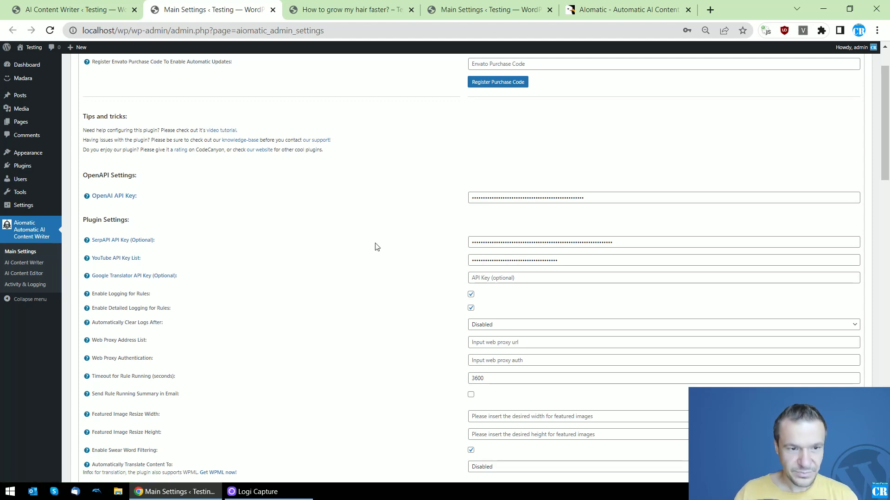
left_click(143, 9)
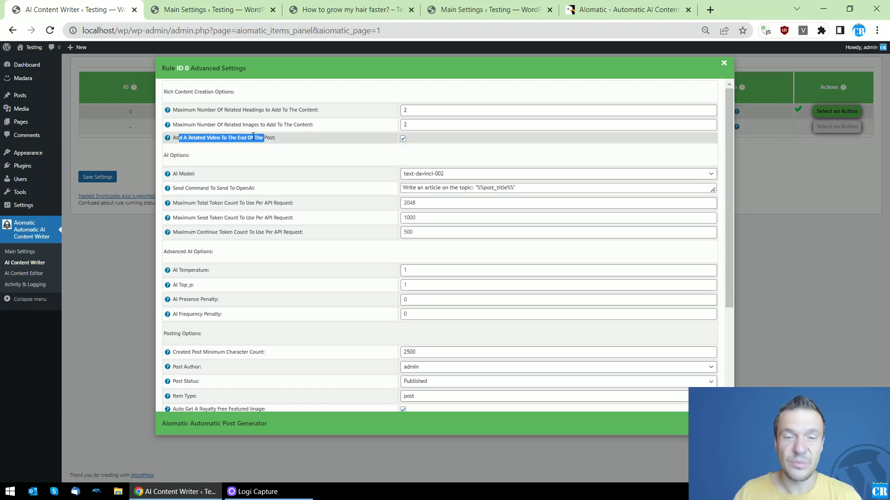
left_click(229, 4)
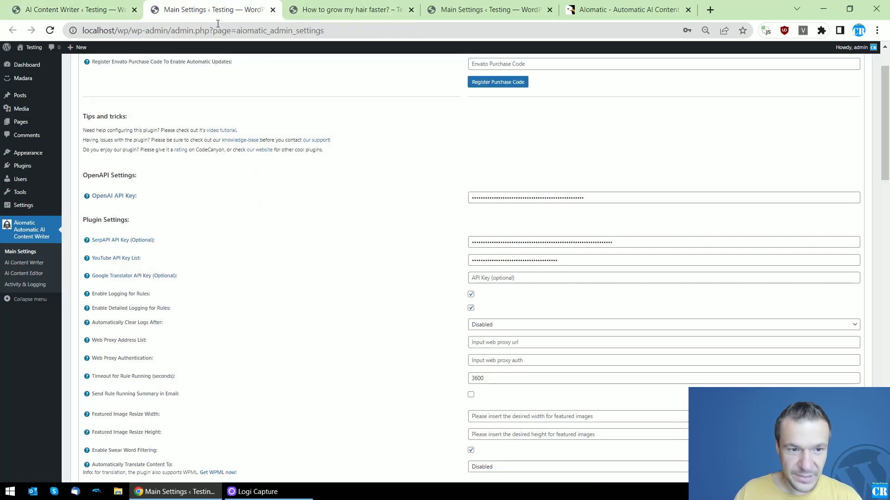
left_click(299, 8)
left_click(470, 4)
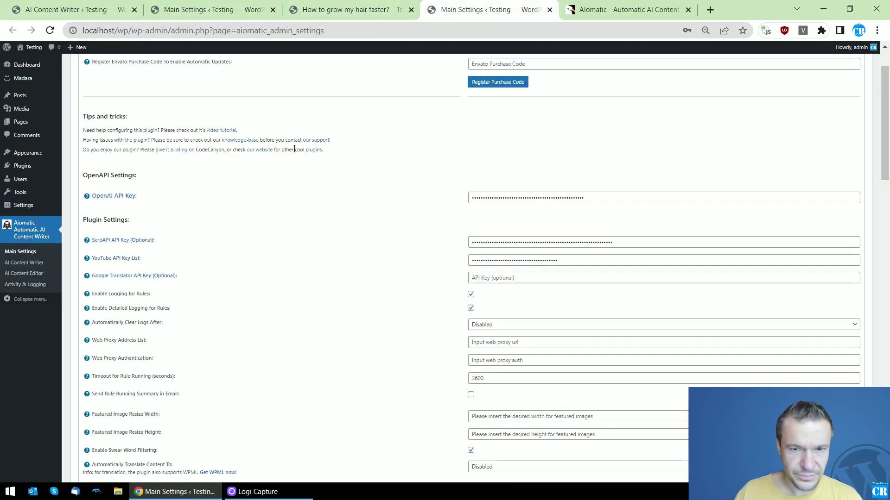
left_click(77, 10)
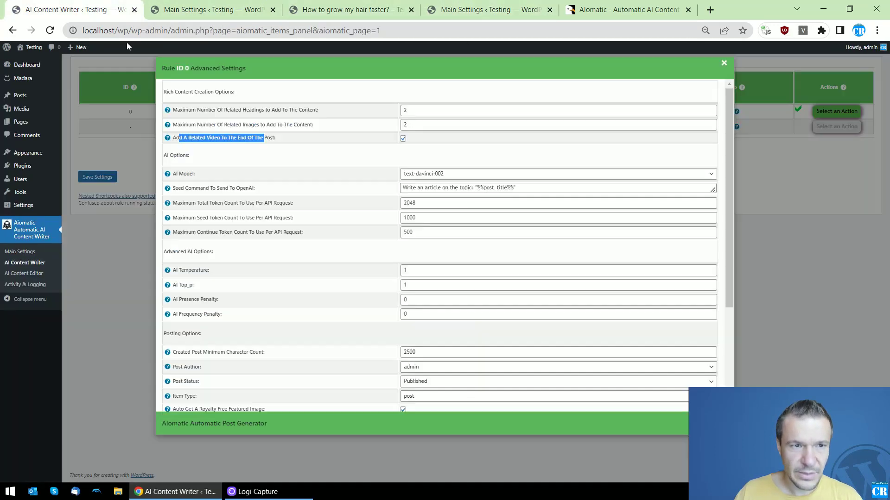
double_click(252, 125)
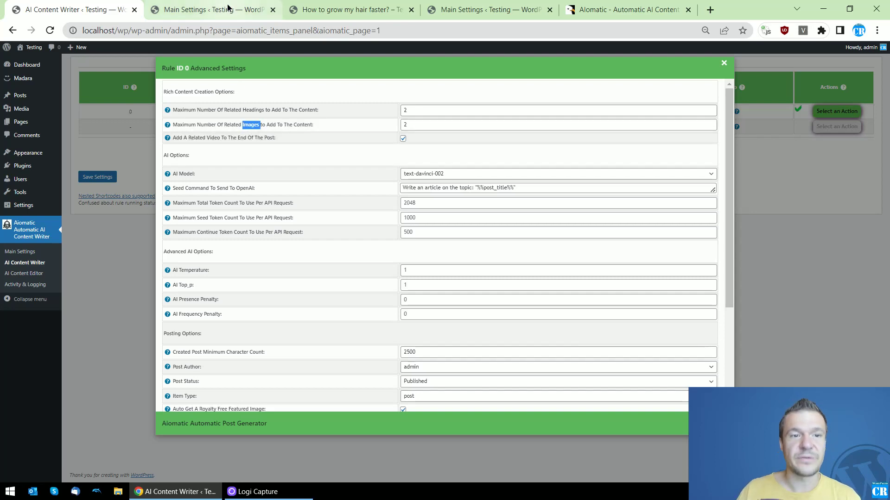
left_click(209, 10)
scroll(193, 208, "down", 3)
scroll(193, 206, "down", 3)
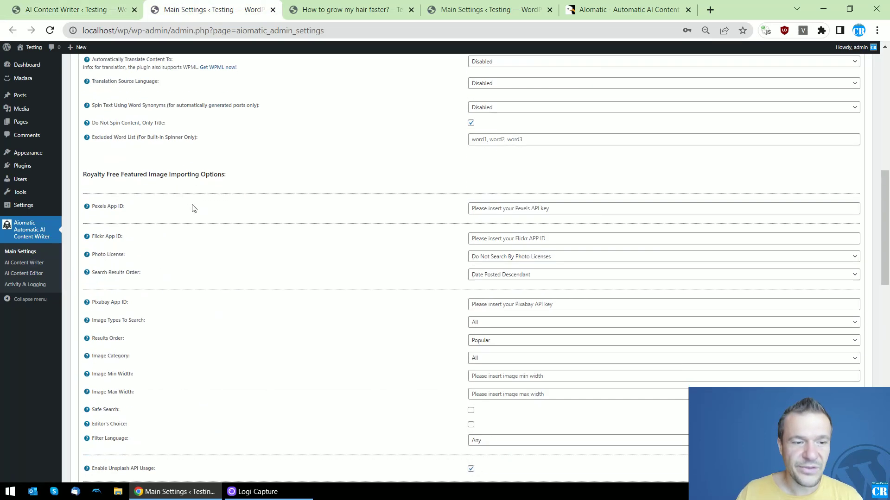
scroll(193, 206, "down", 2)
scroll(193, 206, "up", 3)
Step: Highlight the Royalty Free Featured Image Importing Options heading in Main Settings
left_click_drag(87, 233, 119, 234)
double_click(159, 234)
left_click(180, 234)
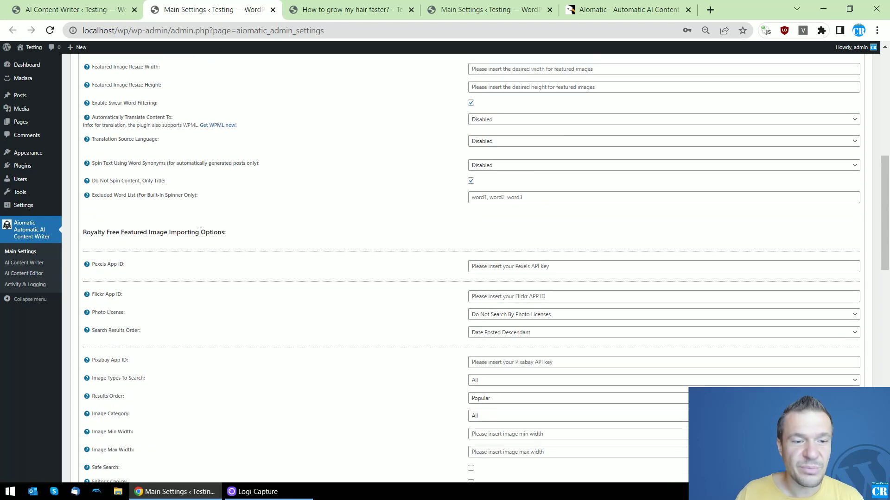
scroll(177, 233, "down", 5)
scroll(149, 153, "up", 2)
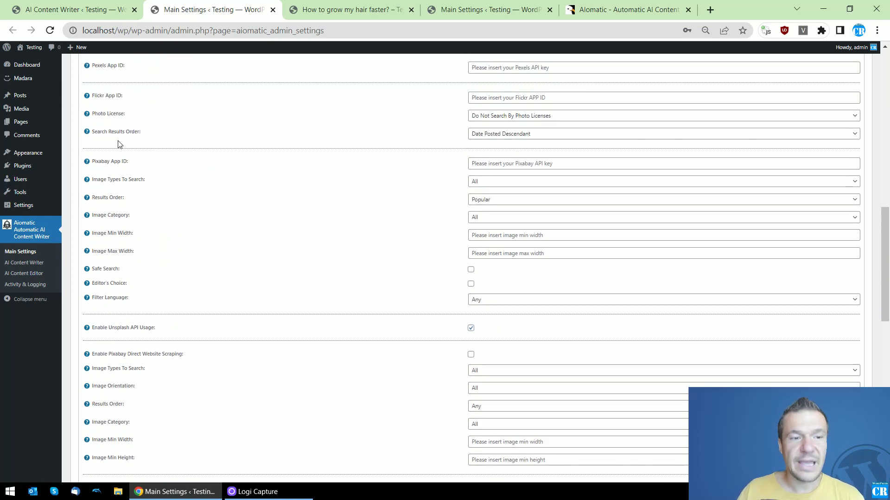
scroll(119, 144, "down", 1)
scroll(114, 155, "up", 2)
Step: Point out the Pexels, Flickr, Pixabay and Unsplash image sources, then go back to rule 0
double_click(99, 90)
double_click(99, 120)
double_click(100, 186)
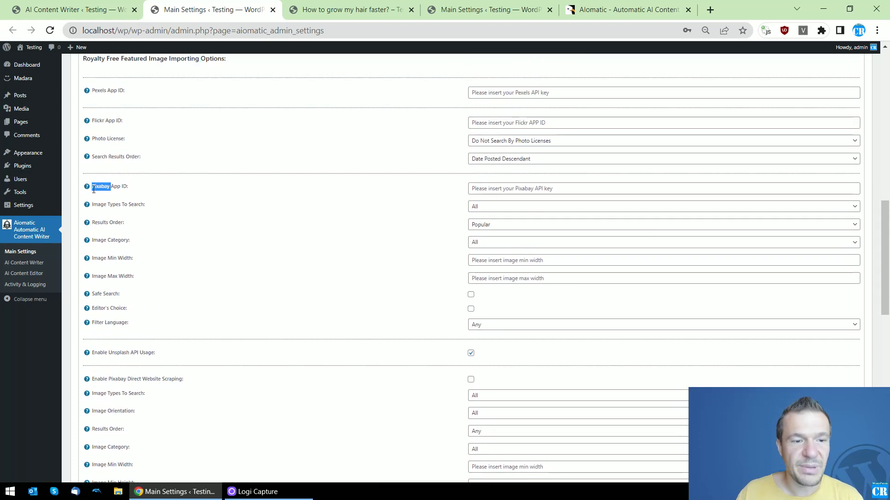
double_click(115, 353)
left_click(93, 10)
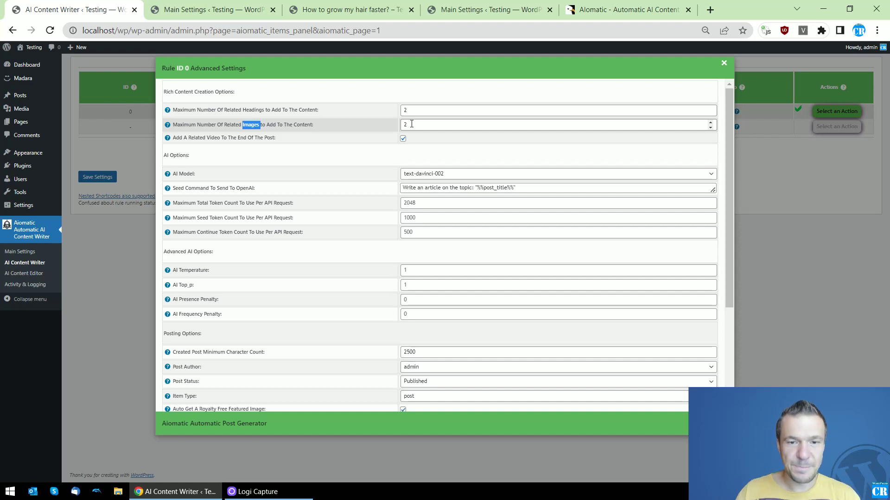
double_click(253, 110)
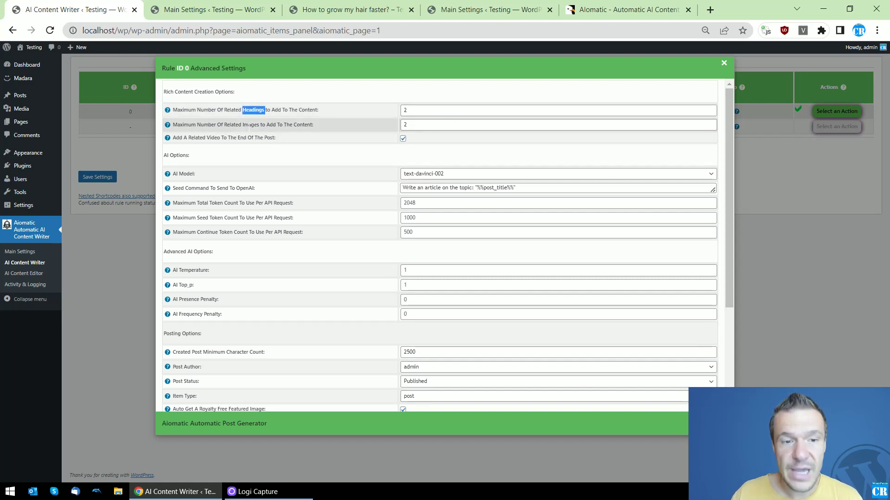
double_click(249, 124)
left_click(228, 136)
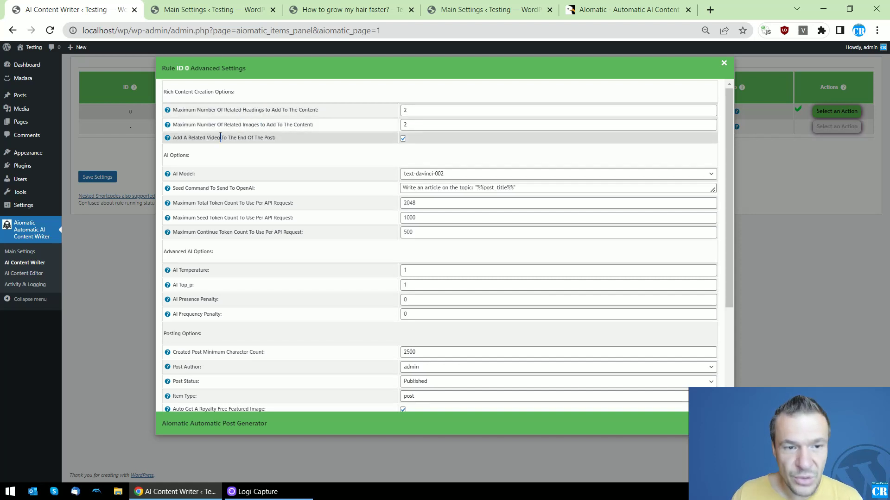
double_click(216, 138)
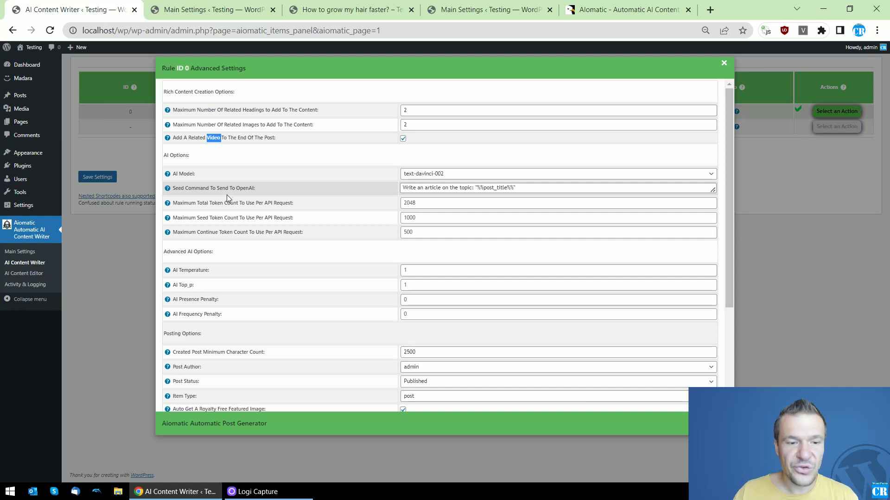
scroll(227, 194, "down", 3)
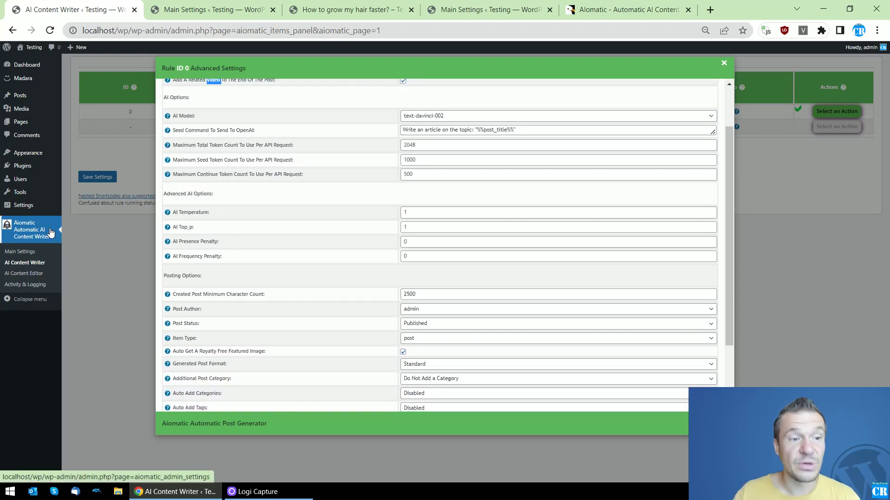
Step: Highlight the Example 3 article shortcode in Main Settings and open Posts in a new tab
left_click(201, 4)
left_click_drag(884, 208, 884, 373)
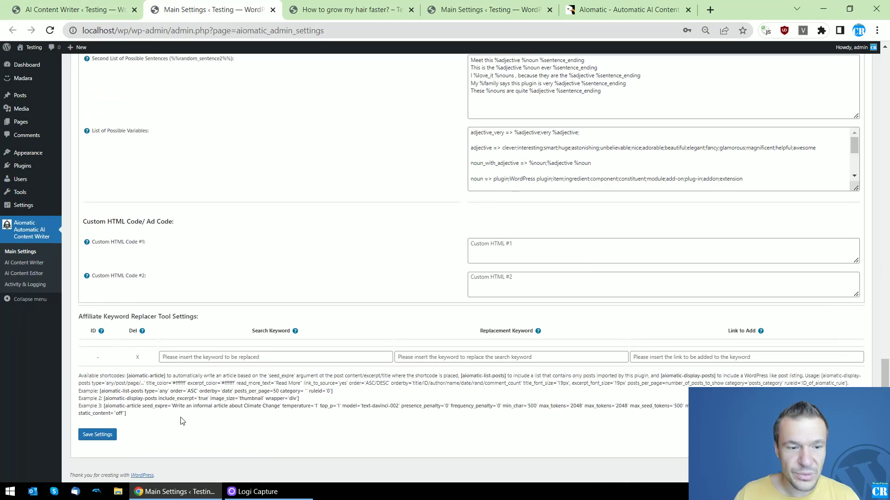
left_click_drag(106, 405, 129, 406)
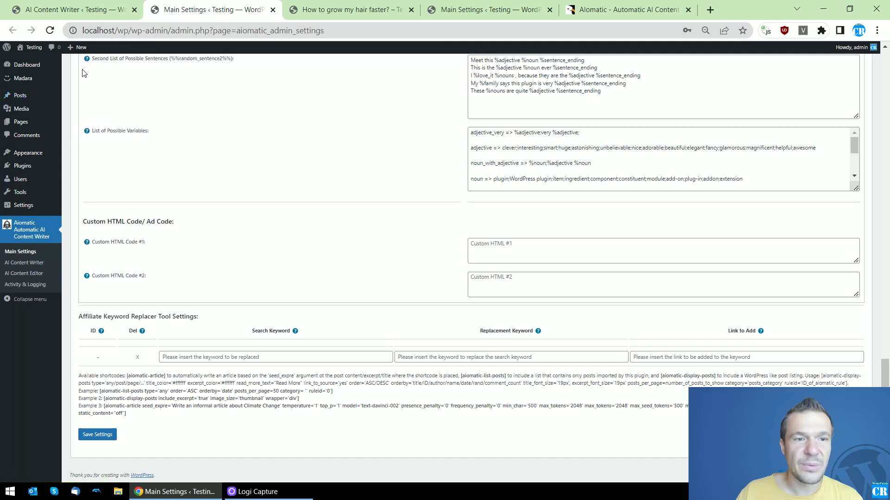
middle_click(20, 95)
Step: Insert an Aiomatic Article block into a new post from the full block library
left_click(308, 9)
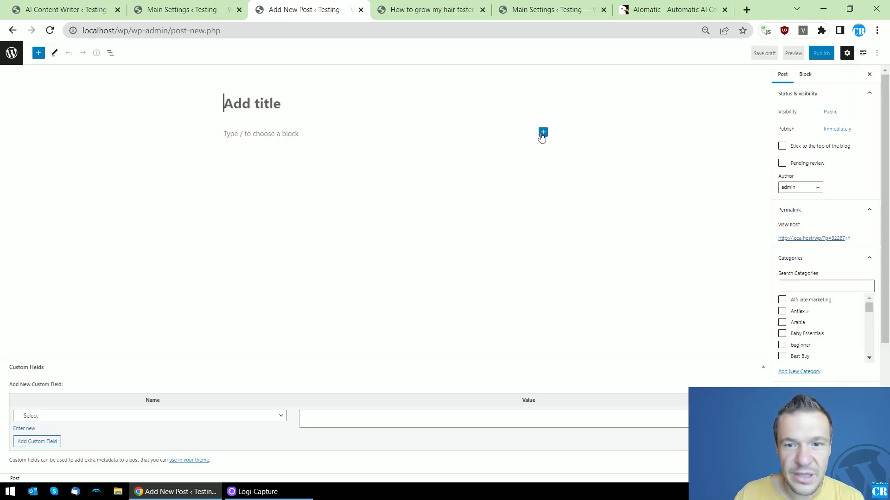
left_click(542, 133)
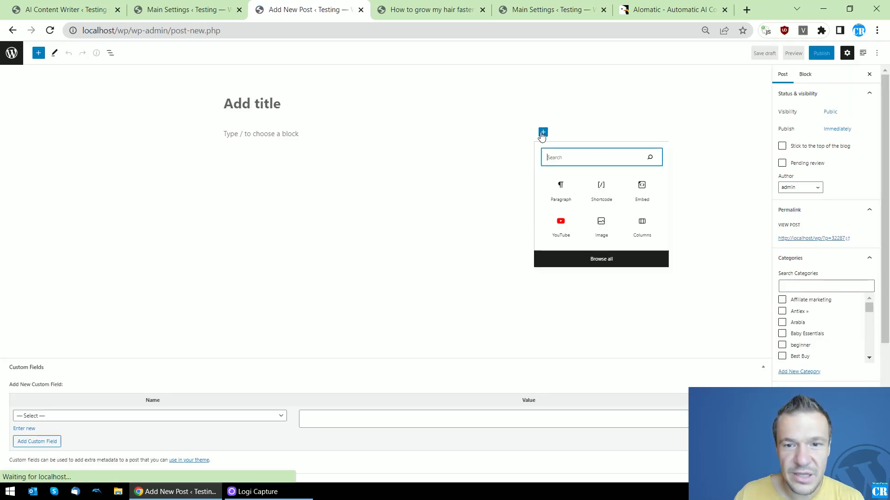
left_click(614, 259)
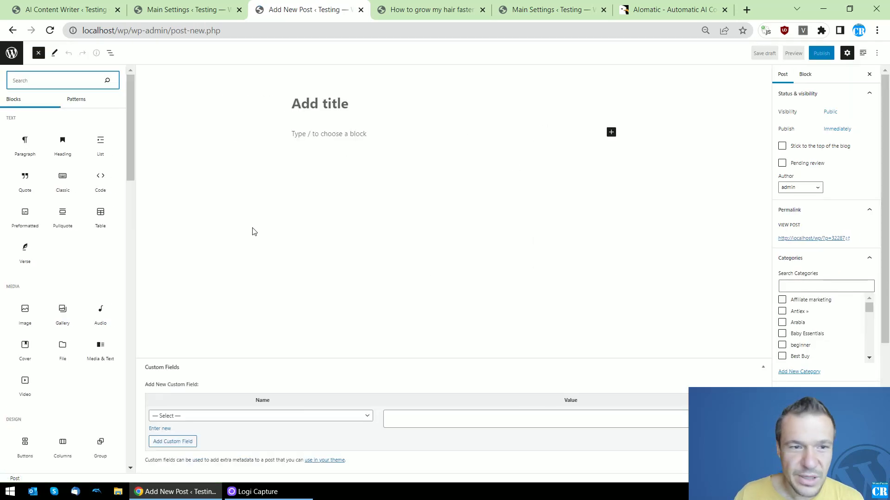
scroll(83, 243, "down", 2)
scroll(62, 251, "down", 3)
scroll(107, 249, "down", 2)
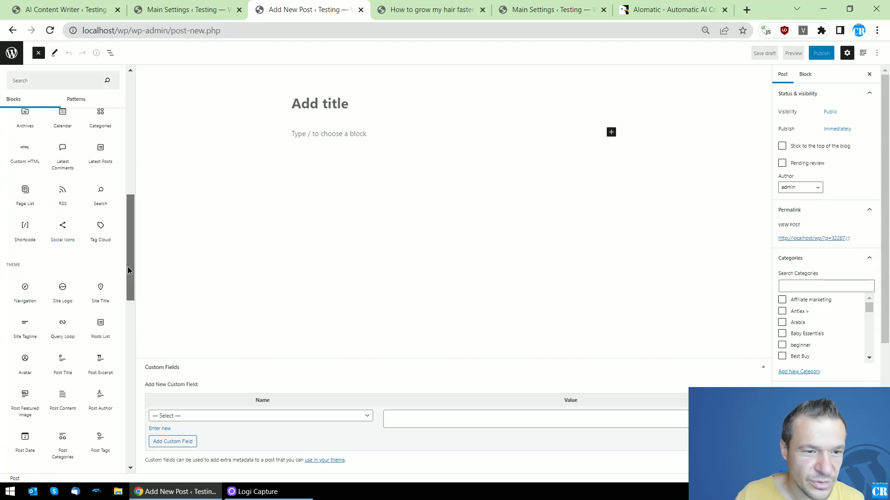
scroll(108, 249, "down", 10)
left_click(25, 417)
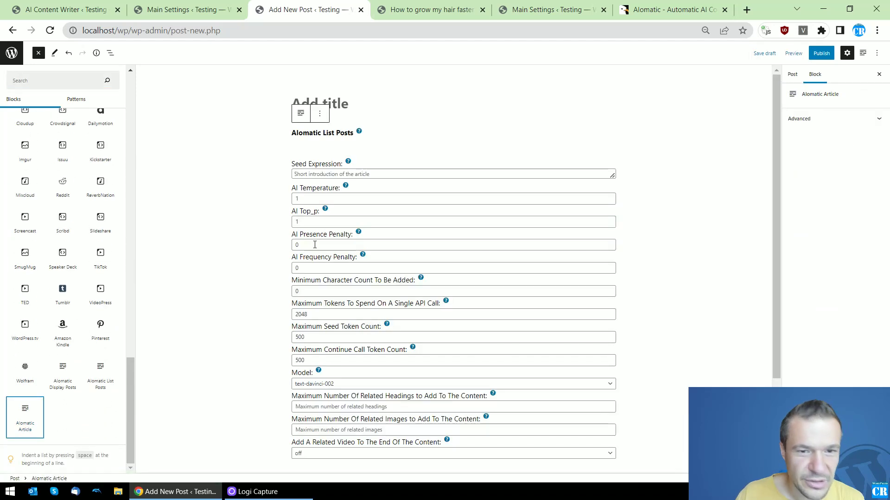
scroll(304, 209, "down", 3)
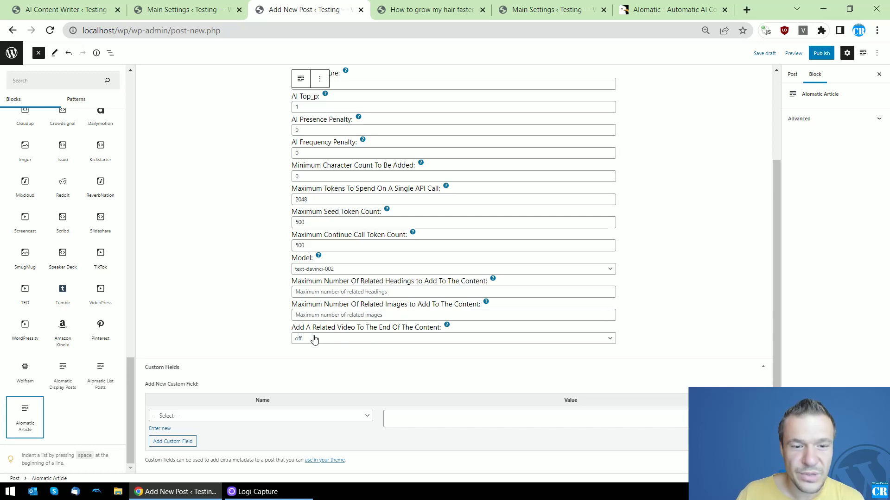
Step: Leave the block's related video option off and return to the AI Content Writer rule
left_click(313, 339)
left_click(283, 340)
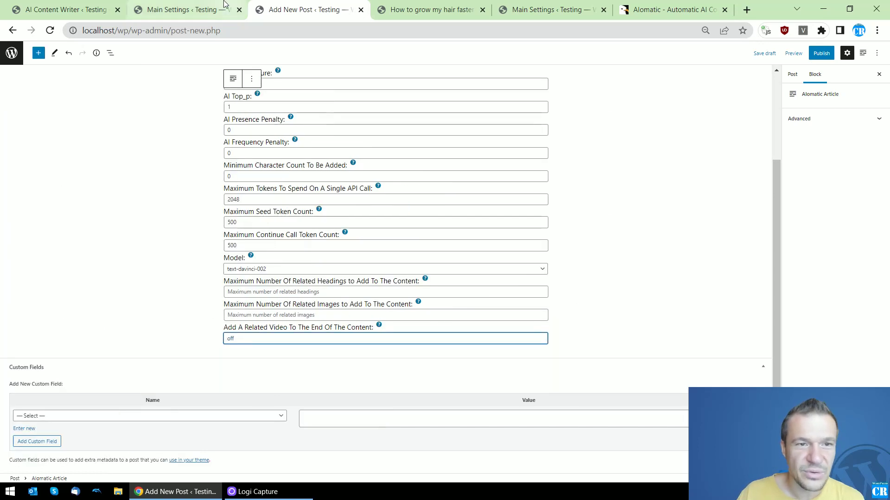
left_click(91, 10)
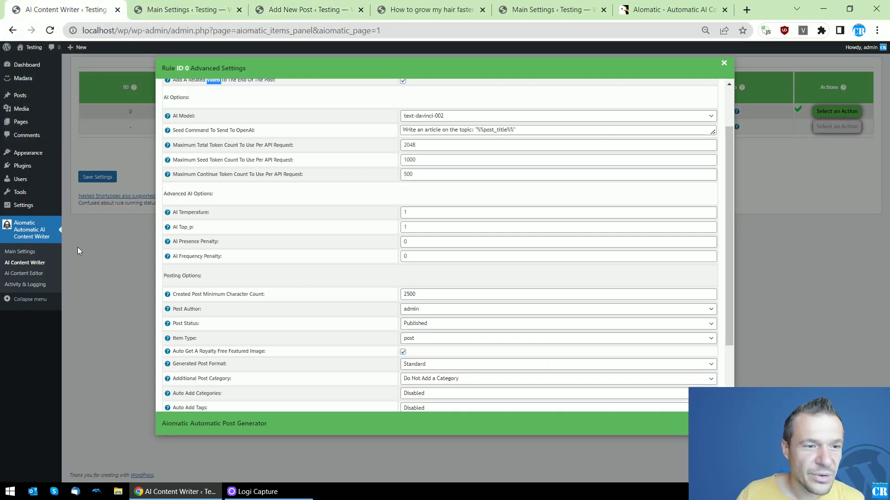
Step: Turn on the AI Content Editor's Article Editor toggle and save the settings
left_click(24, 274)
left_click(501, 96)
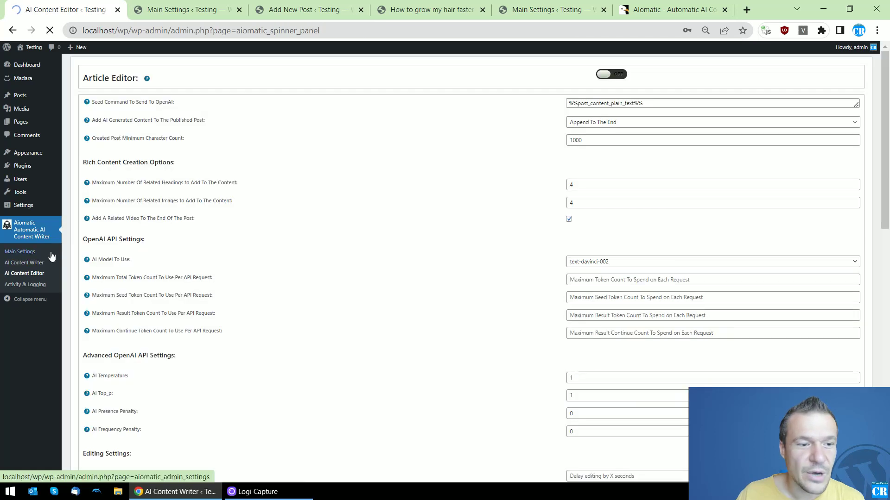
left_click(607, 74)
left_click(97, 106)
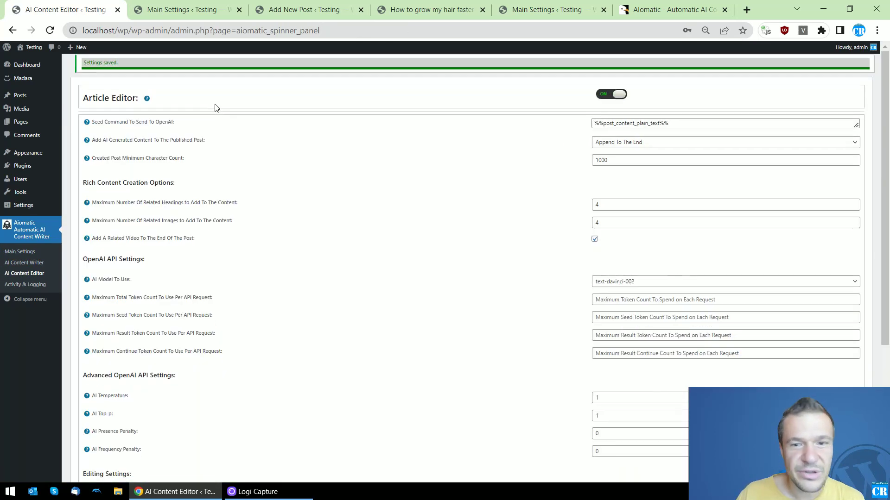
scroll(512, 254, "down", 2)
scroll(483, 307, "up", 2)
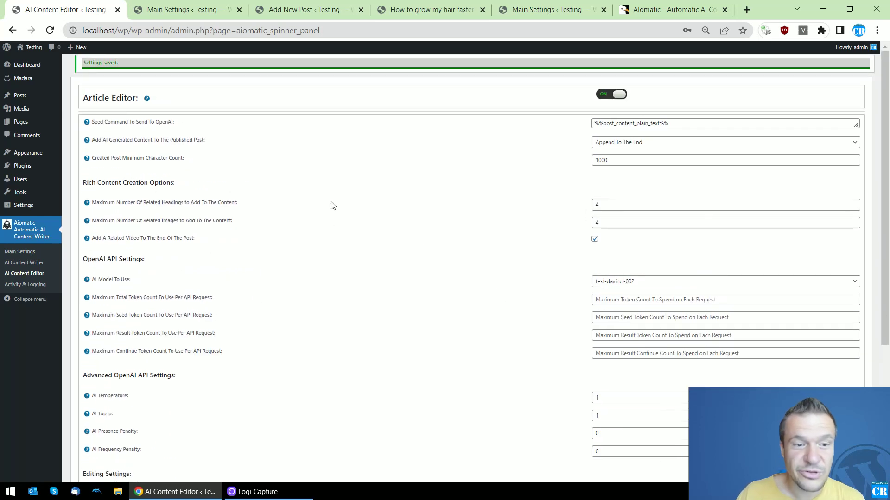
Step: Point out the related headings count of 4, images count of 4, and the Video field
left_click(601, 205)
double_click(594, 223)
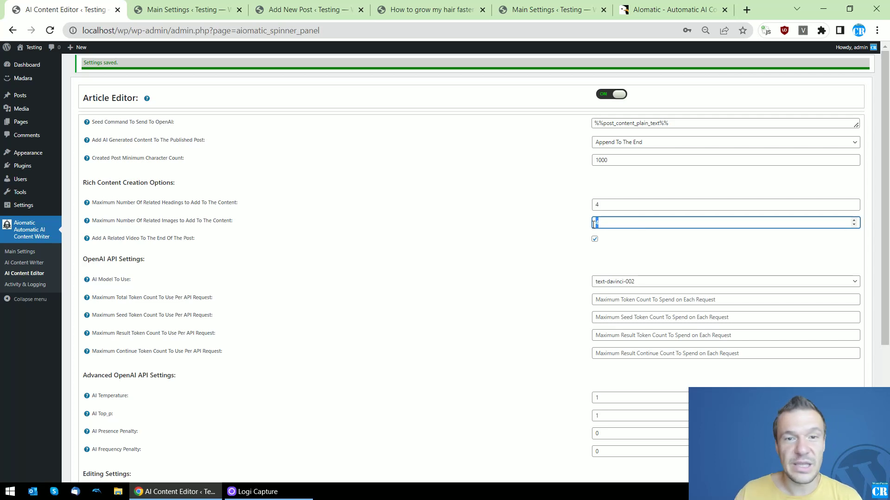
double_click(594, 205)
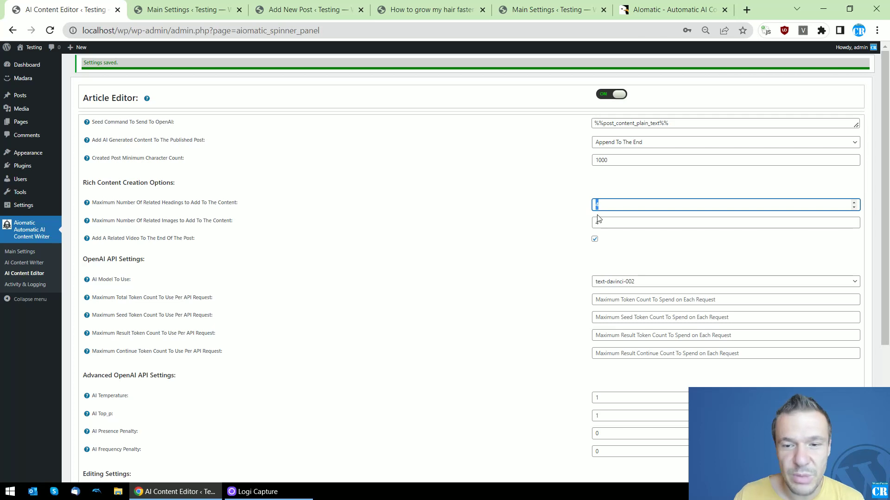
double_click(173, 203)
left_click(168, 219)
double_click(169, 220)
double_click(133, 238)
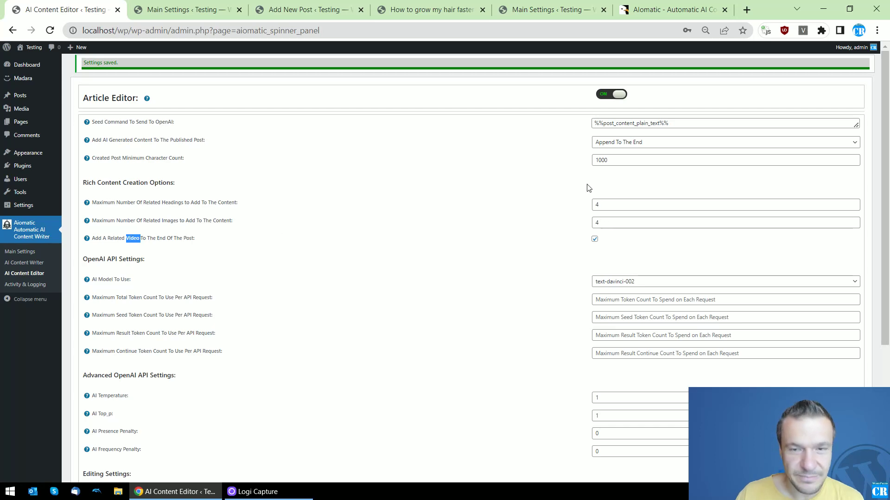
left_click(25, 253)
scroll(229, 229, "down", 3)
scroll(228, 228, "down", 5)
scroll(229, 229, "down", 5)
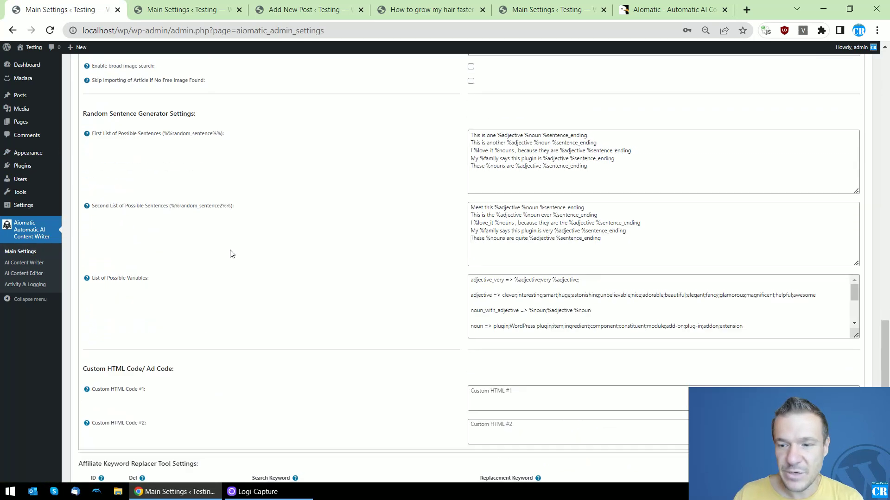
scroll(200, 335, "down", 5)
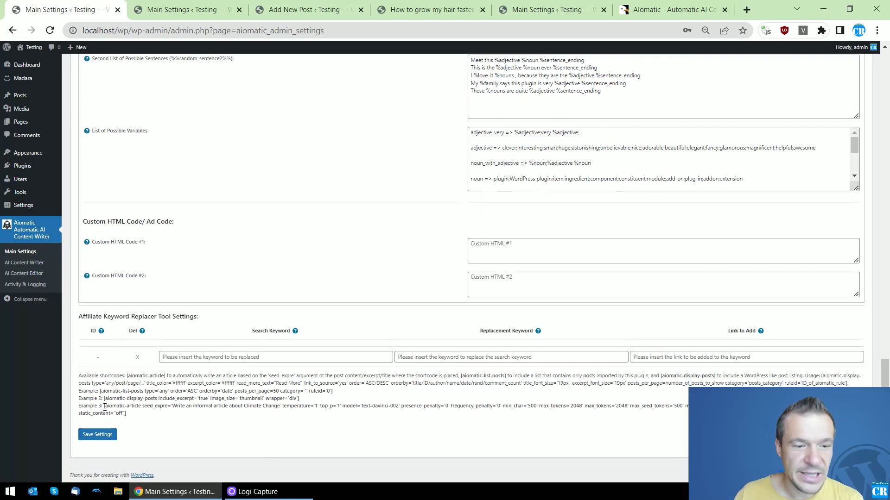
Step: Select and copy the Example 3 aiomatic-article shortcode
left_click_drag(122, 406, 129, 417)
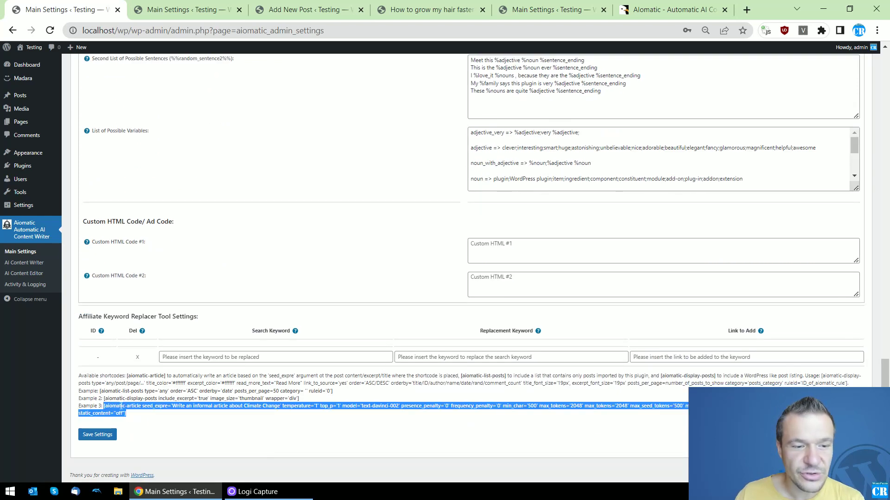
right_click(123, 407)
left_click(152, 316)
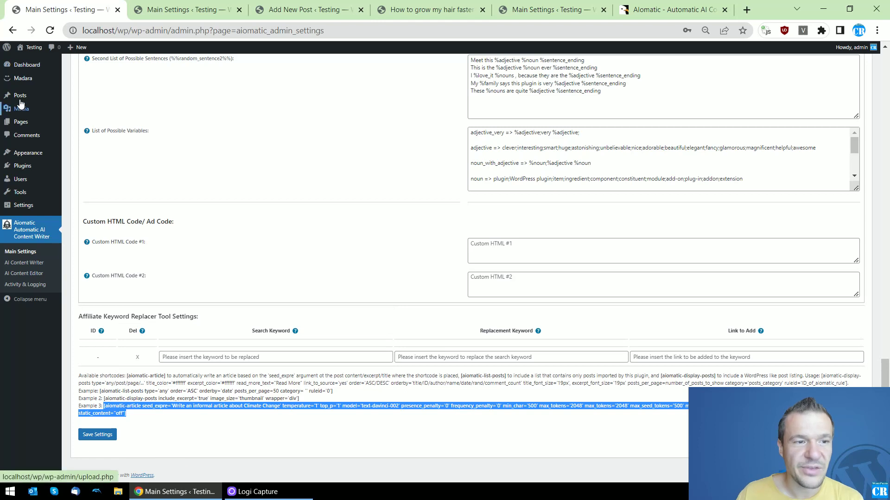
Step: Publish a new post titled Test containing the pasted aiomatic-article shortcode, and view it
left_click(79, 107)
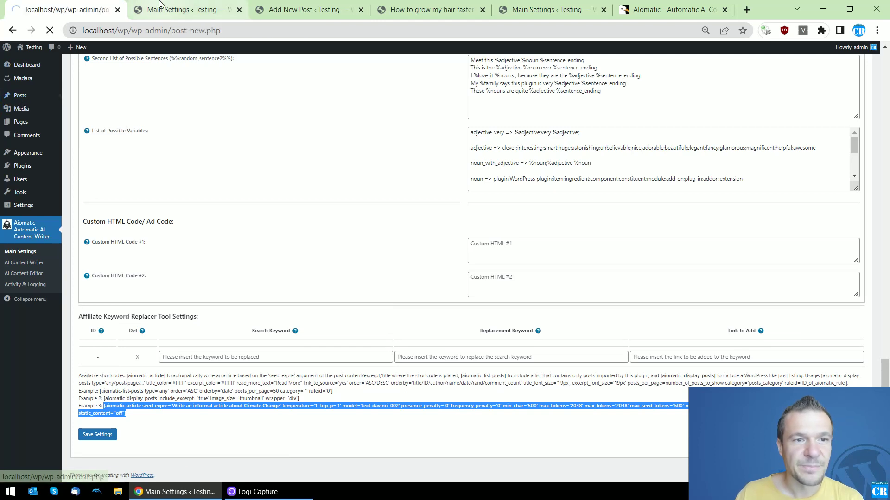
type("T")
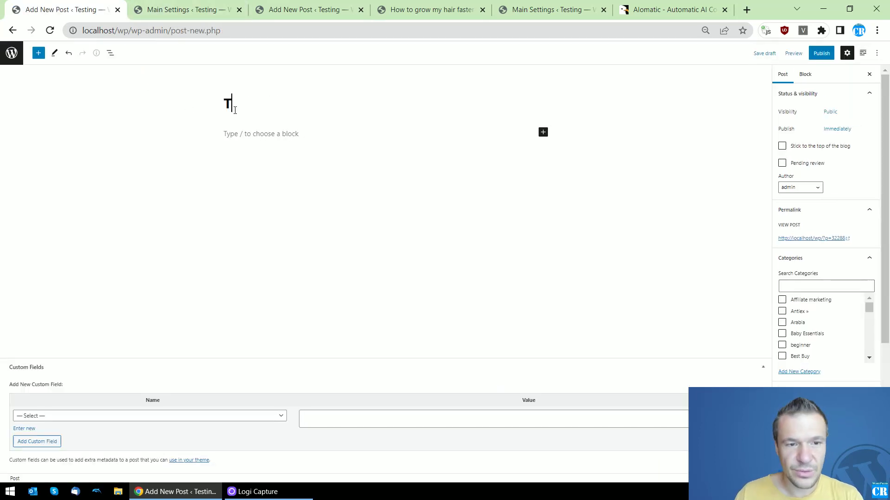
type("est")
left_click(236, 134)
key("ctrl+v")
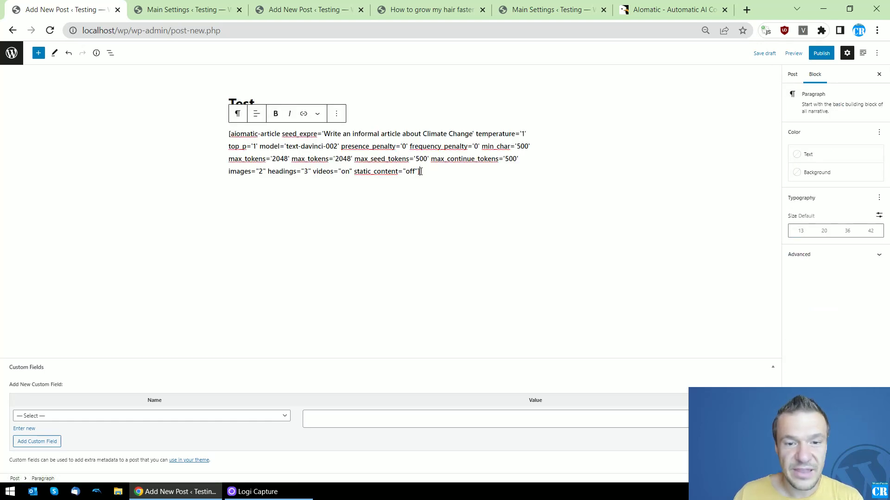
left_click(818, 58)
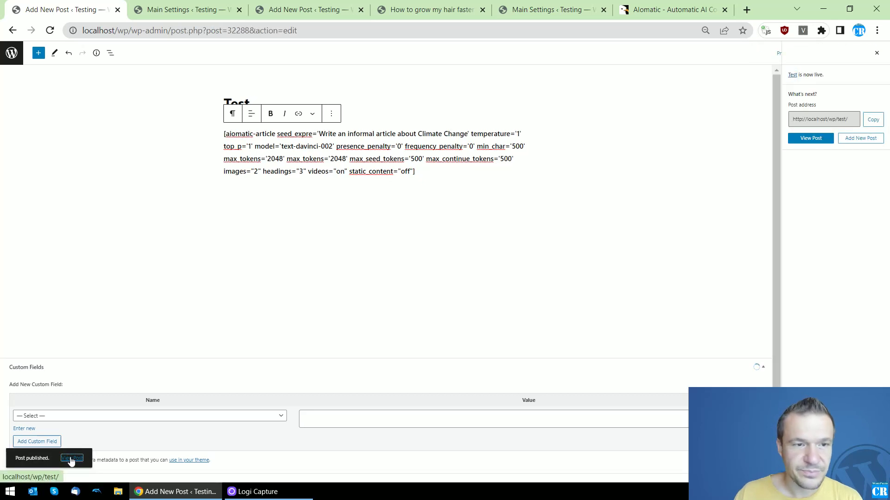
left_click(72, 459)
scroll(221, 248, "down", 3)
scroll(219, 242, "down", 1)
scroll(218, 243, "up", 2)
Step: Change static_content to on, update the post, and reload the live post page
left_click(52, 3)
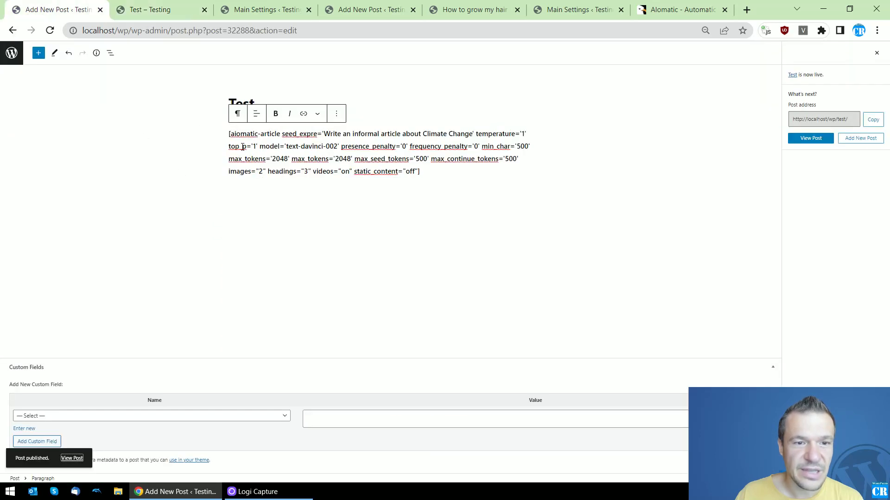
left_click(50, 30)
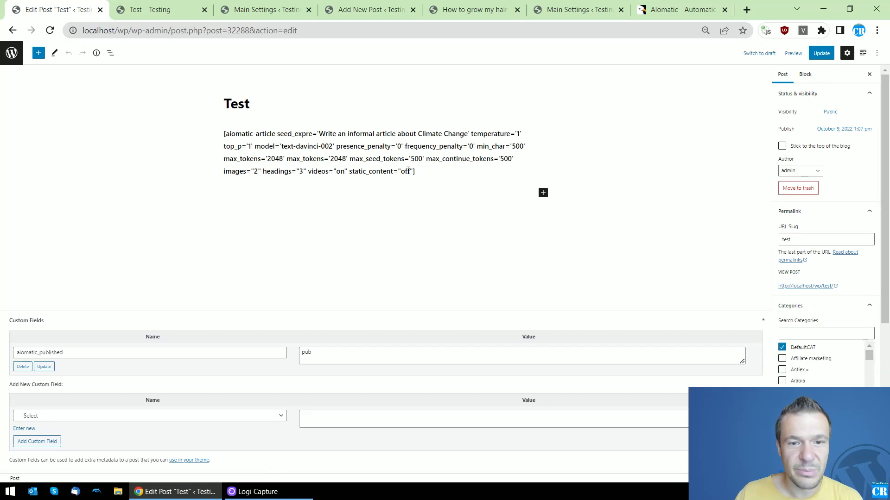
double_click(407, 171)
type("o")
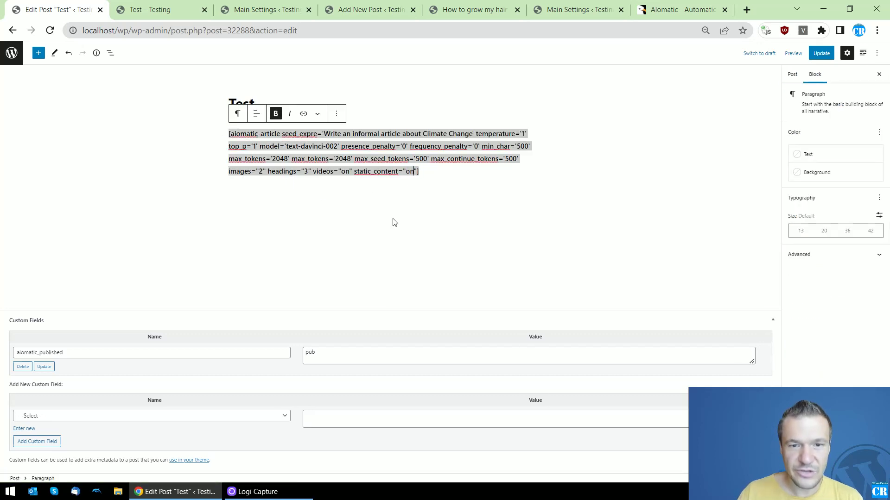
left_click(821, 53)
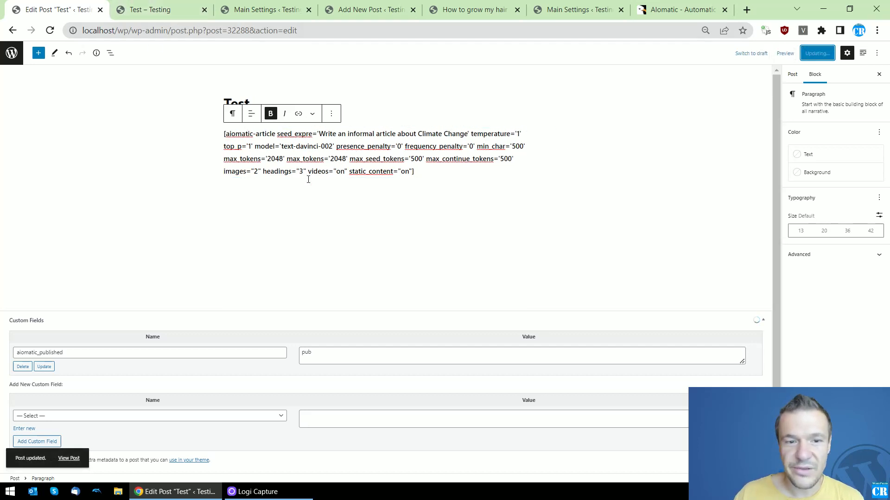
left_click(170, 8)
left_click(50, 30)
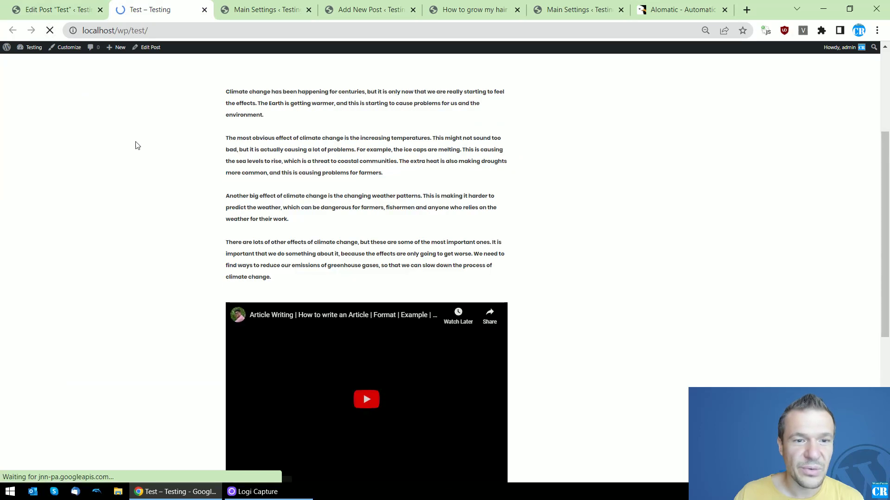
scroll(308, 234, "down", 3)
scroll(302, 243, "up", 6)
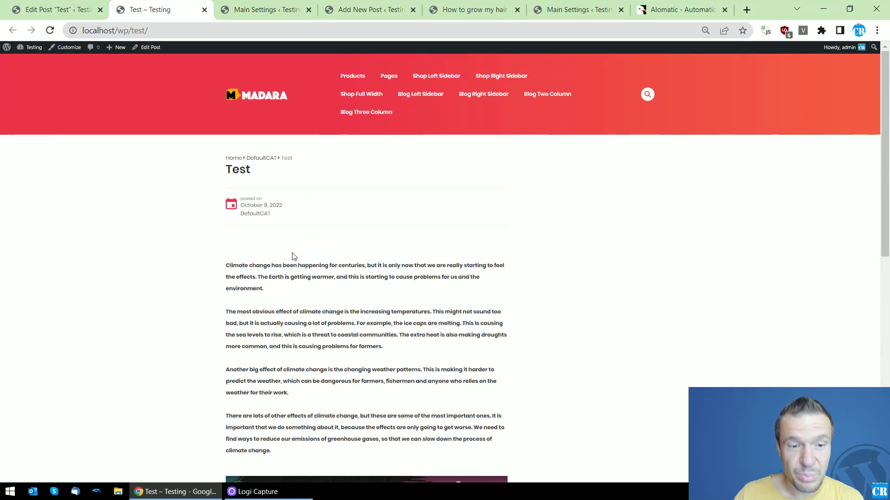
scroll(293, 256, "down", 1)
Step: Reload the Test post editor to show the climate article now stored as static content
left_click(63, 9)
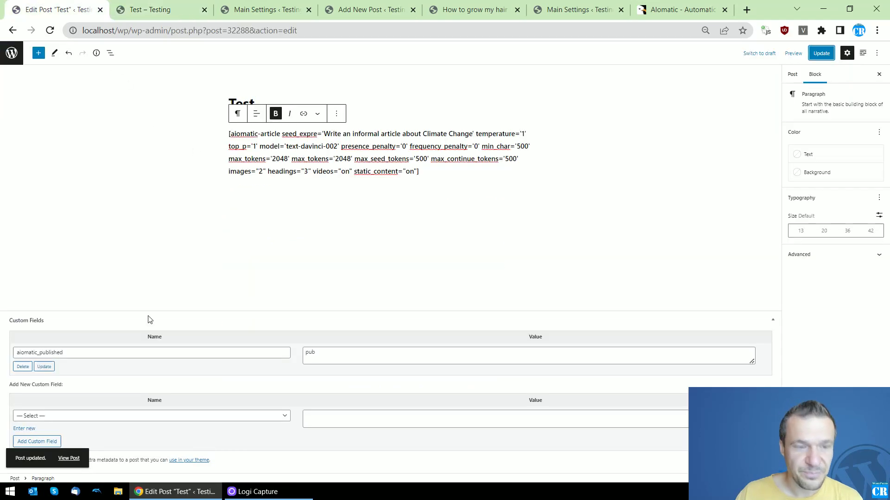
left_click(50, 31)
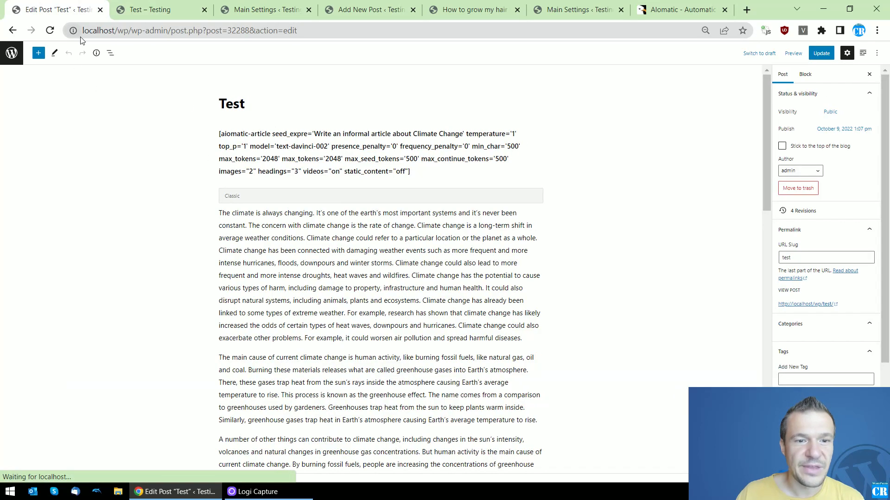
scroll(93, 199, "down", 2)
scroll(213, 208, "up", 2)
scroll(213, 210, "down", 1)
scroll(212, 210, "up", 2)
left_click(57, 34)
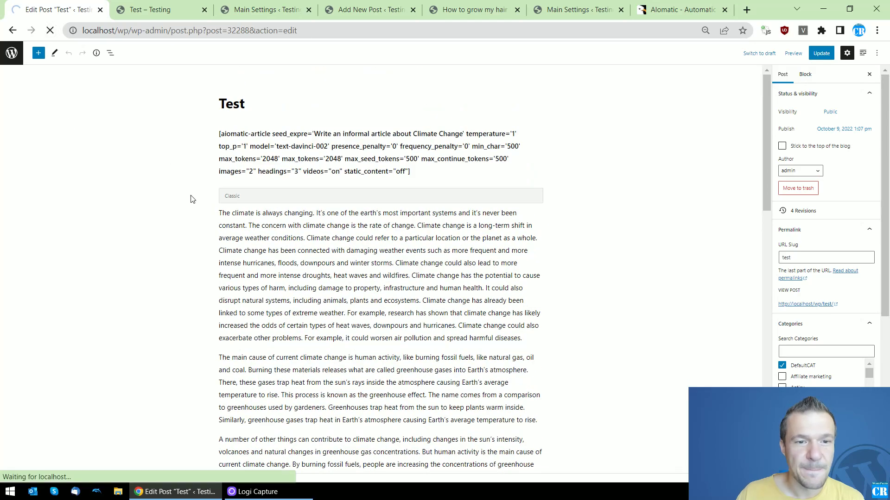
scroll(289, 256, "down", 3)
scroll(290, 256, "down", 1)
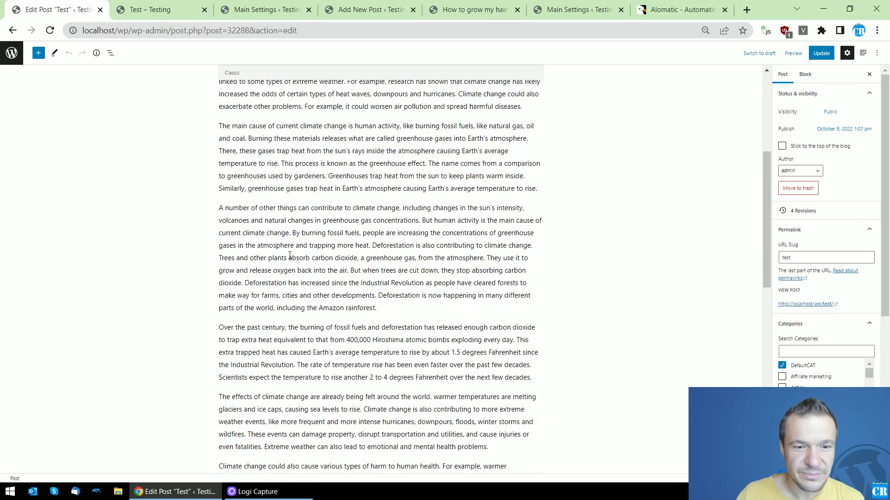
scroll(289, 256, "down", 2)
scroll(290, 257, "down", 2)
scroll(290, 256, "up", 2)
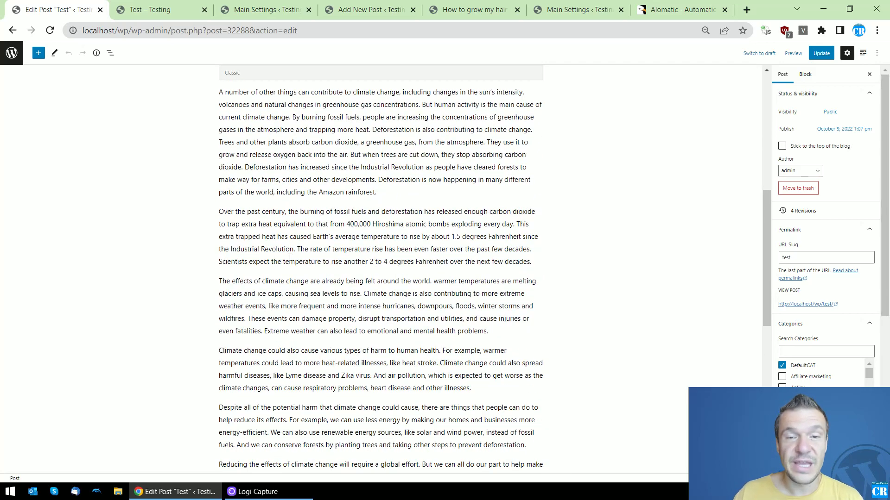
Step: Switch to the CodeCanyon tab with the Aiomatic product page and its $49 license
left_click(675, 10)
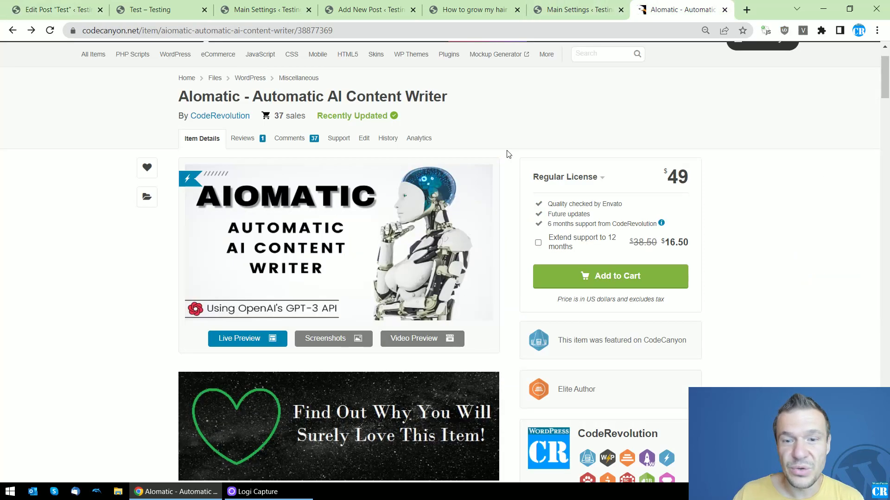